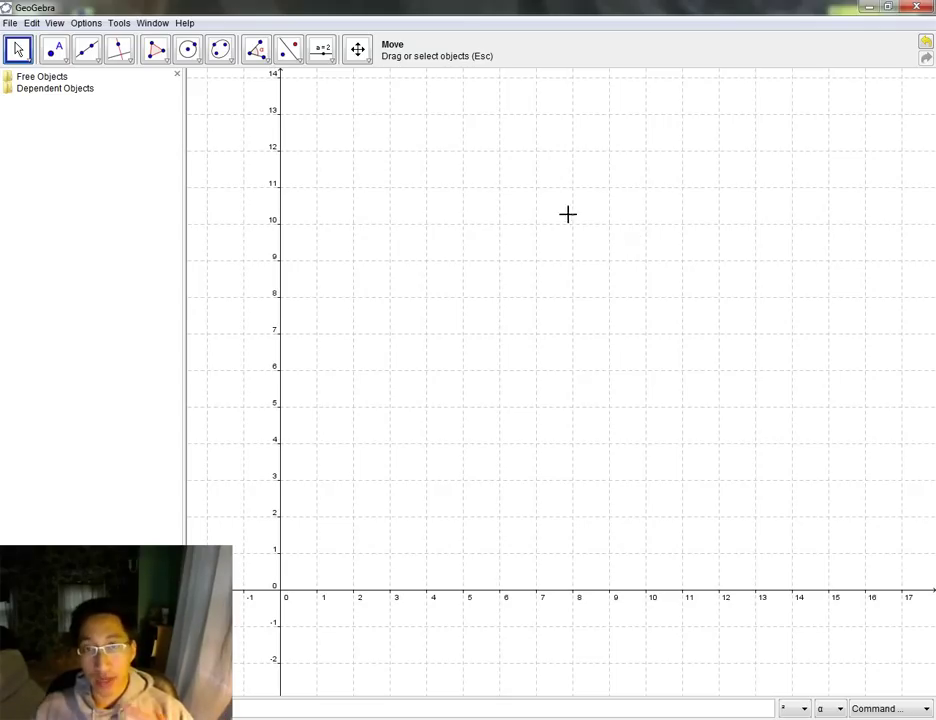
# Place point A at about (3.56, 7.44) and point B level with it at (11.32, 7.44).
pyautogui.click(55, 50)
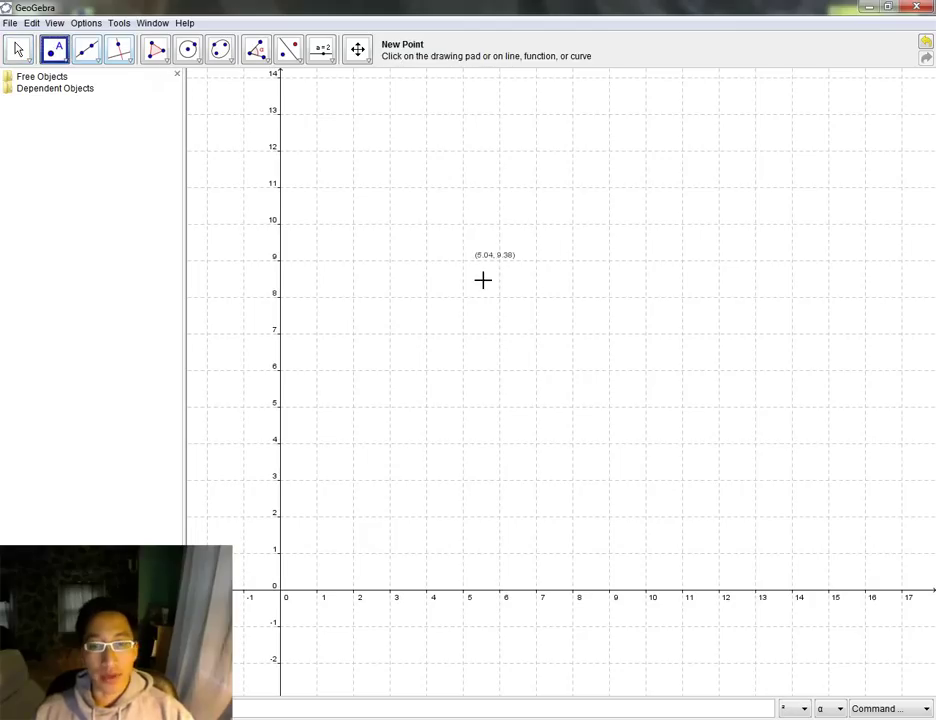
pyautogui.click(410, 317)
pyautogui.click(693, 318)
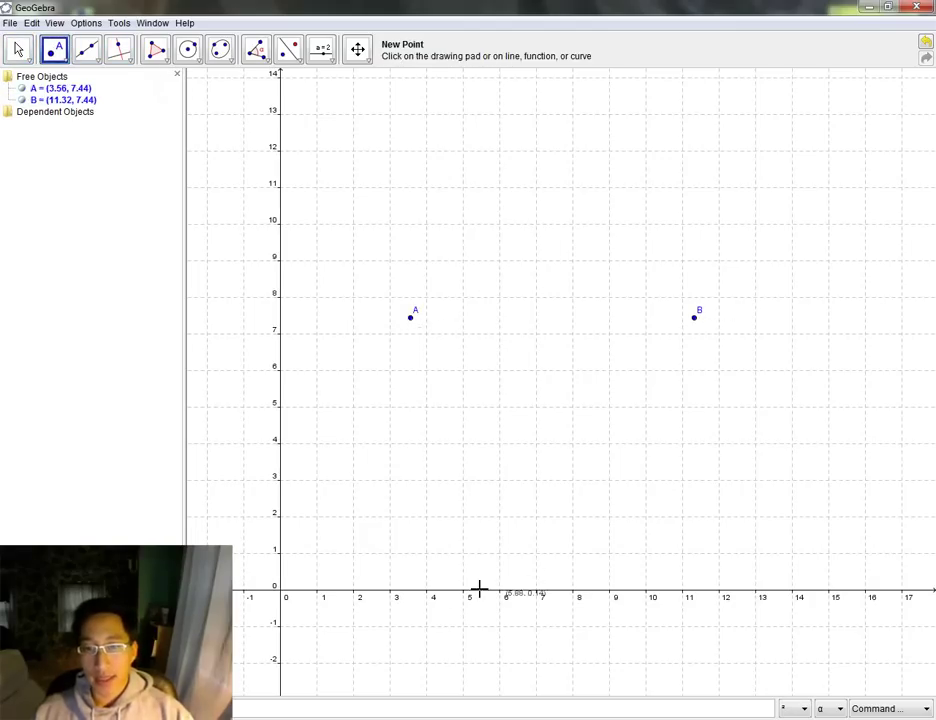
# Draw line a through A and B, then drag A to (4.58, 7.14) to tilt it.
pyautogui.click(87, 52)
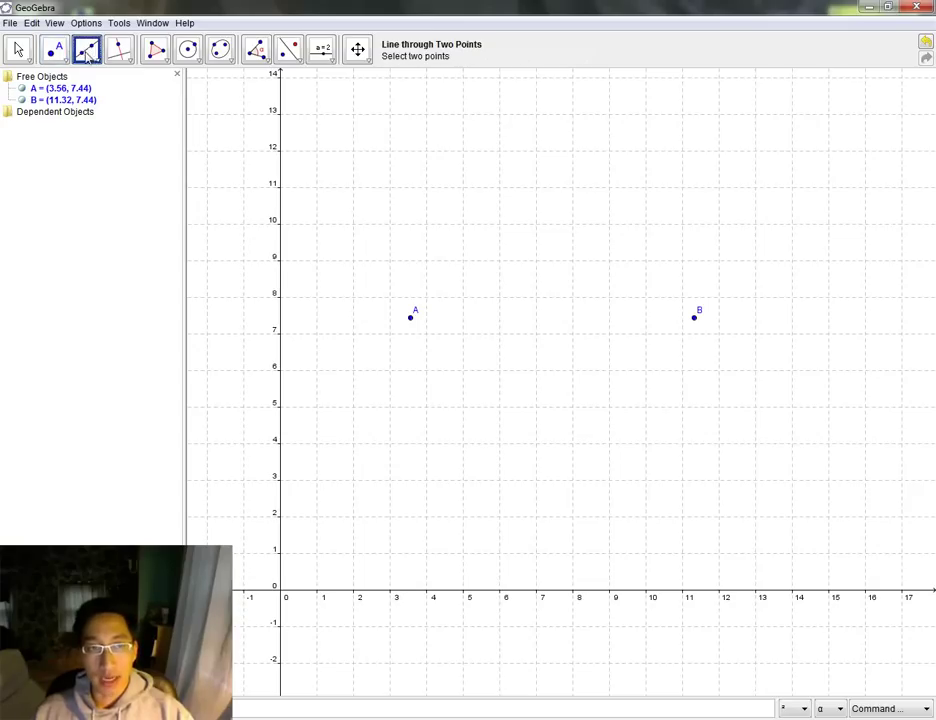
pyautogui.click(411, 318)
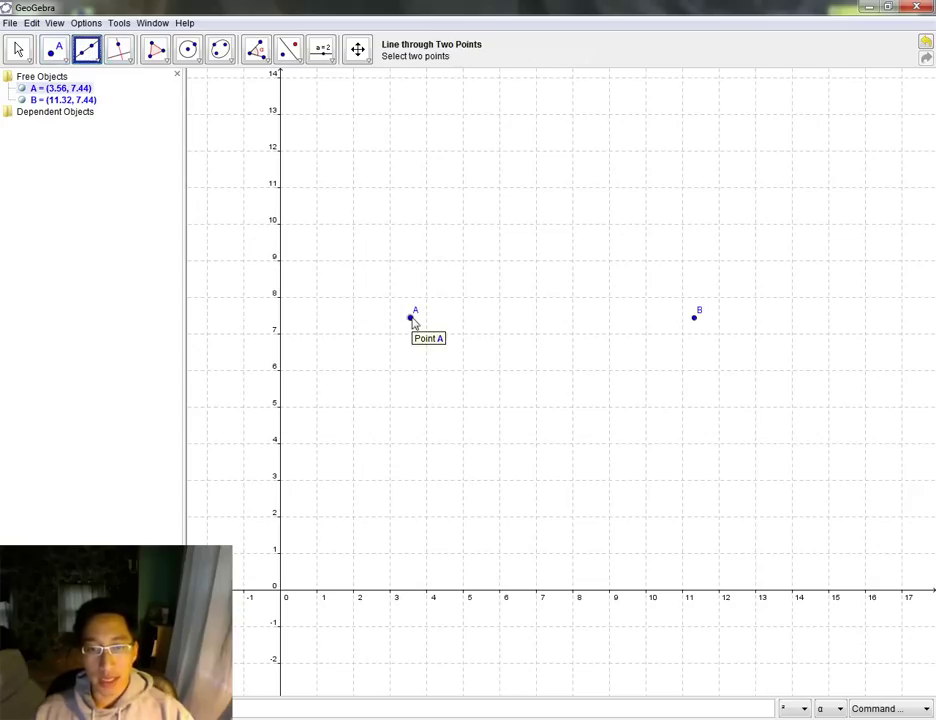
pyautogui.click(694, 318)
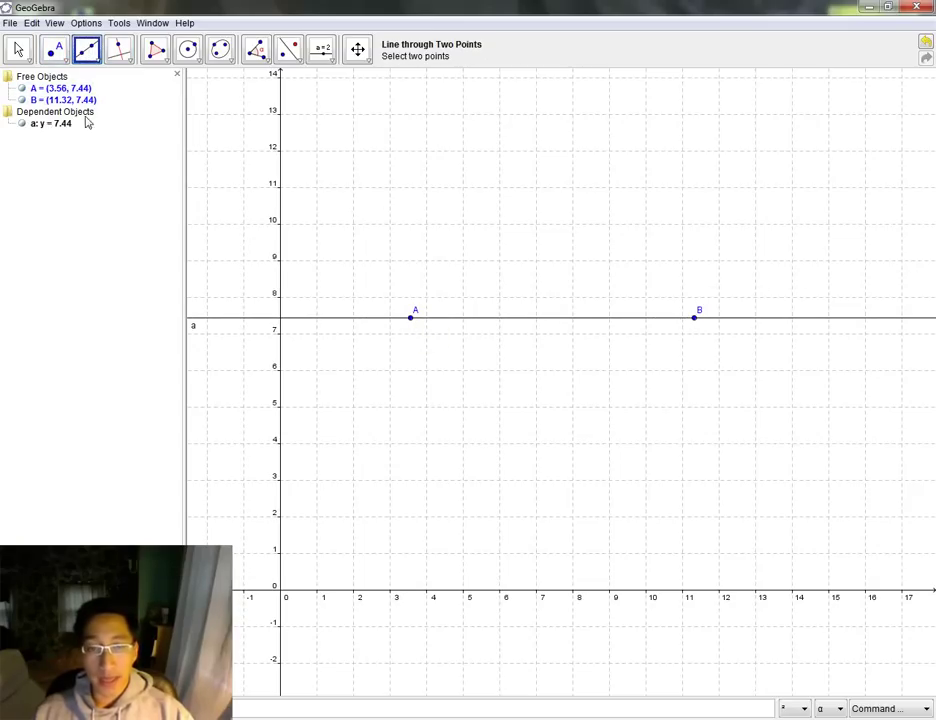
pyautogui.click(17, 48)
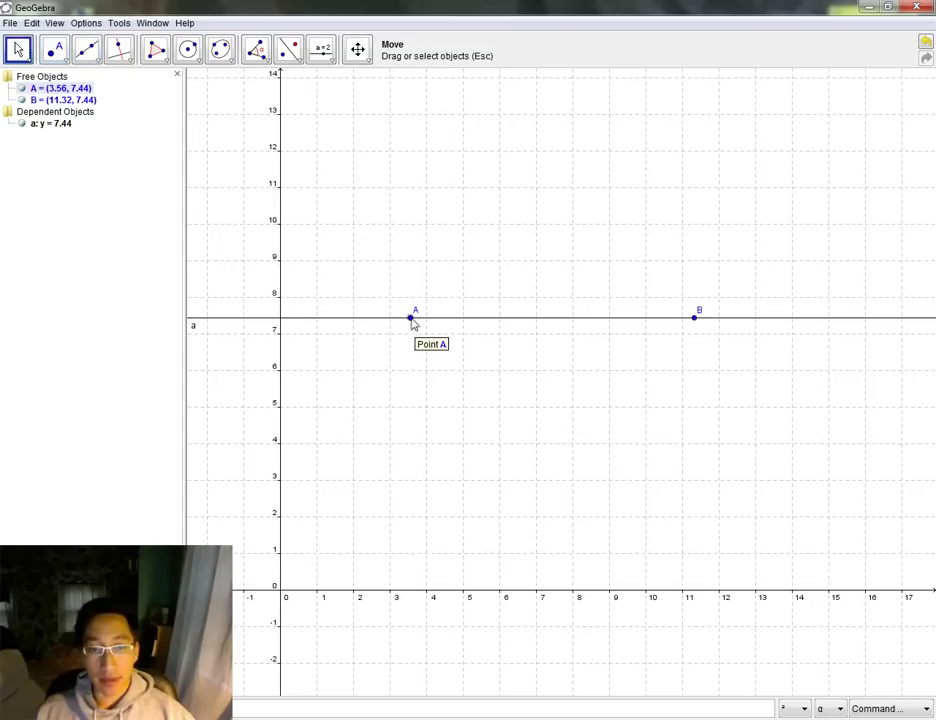
pyautogui.moveTo(411, 318); pyautogui.dragTo(447, 331)
# Rename line a to linealpha in its Object Properties, correcting the name on a second pass.
pyautogui.rightClick(194, 346)
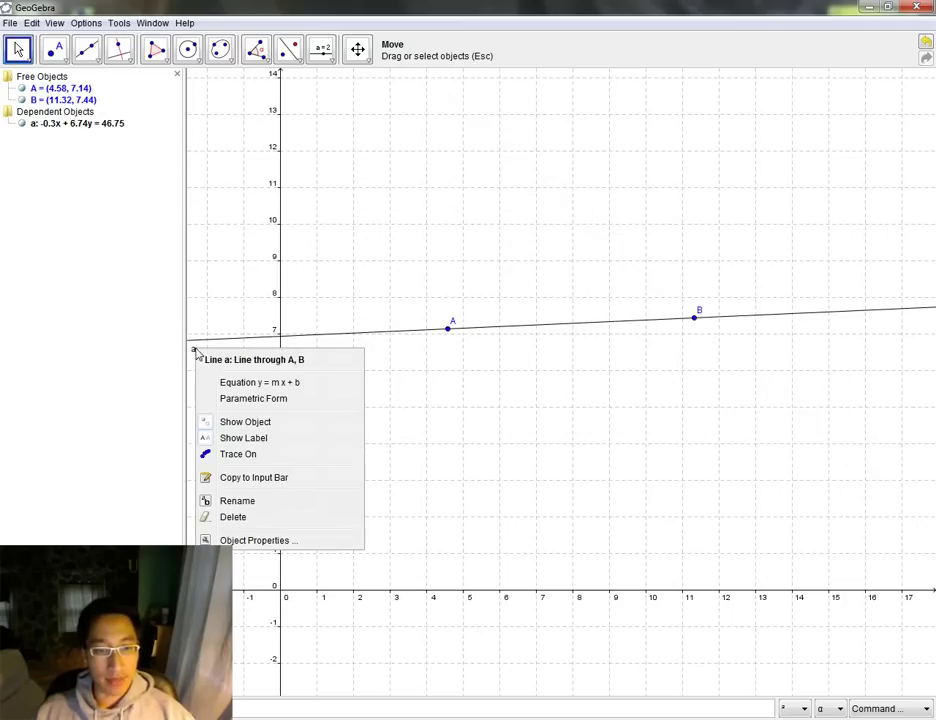
pyautogui.click(287, 541)
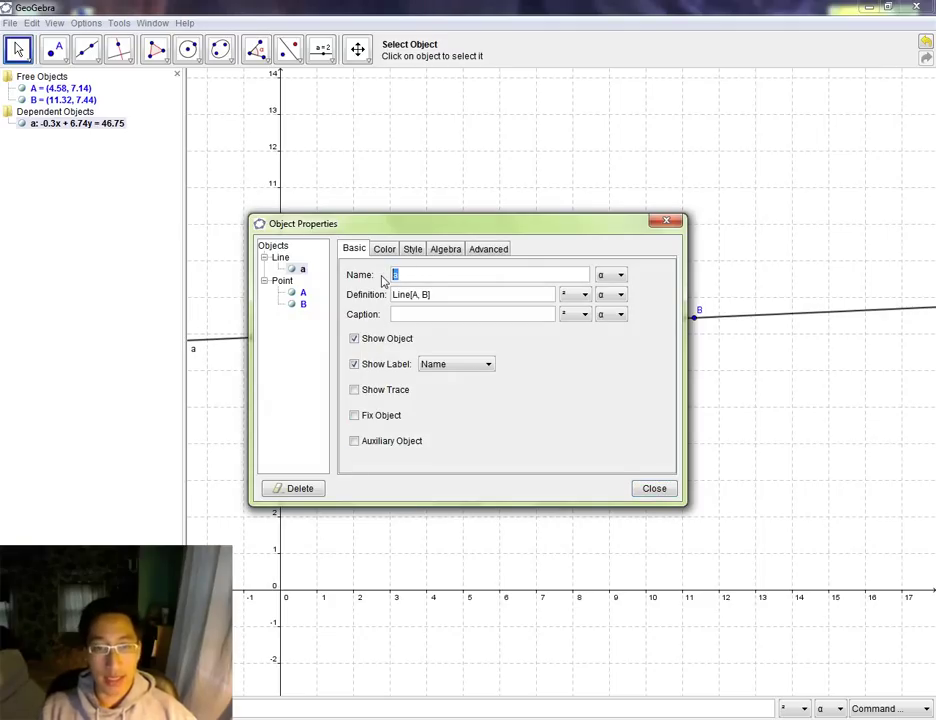
pyautogui.write('line')
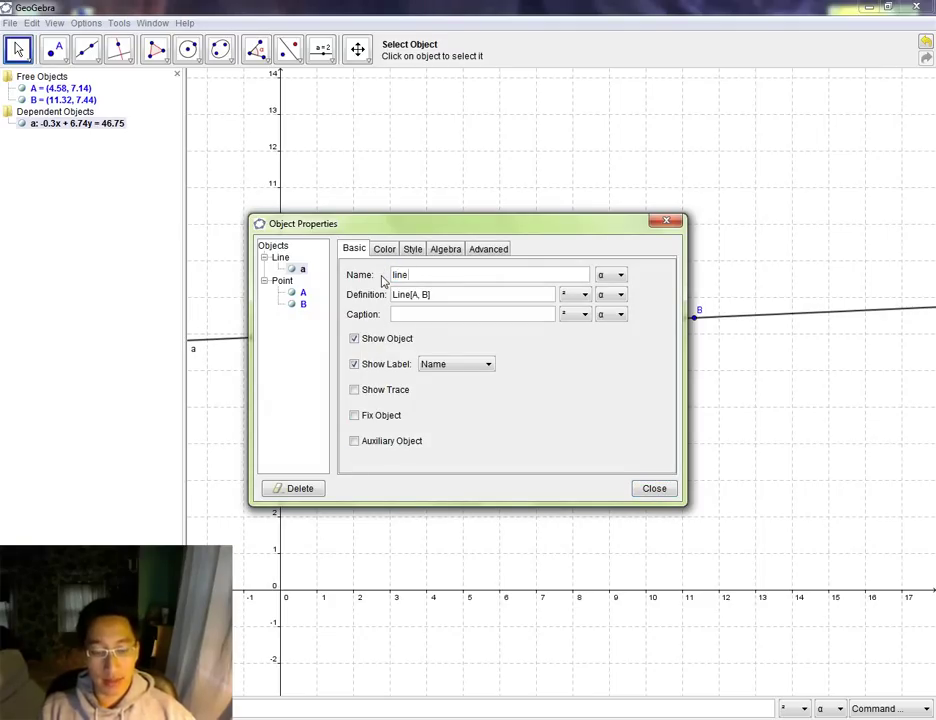
pyautogui.write('-alpha')
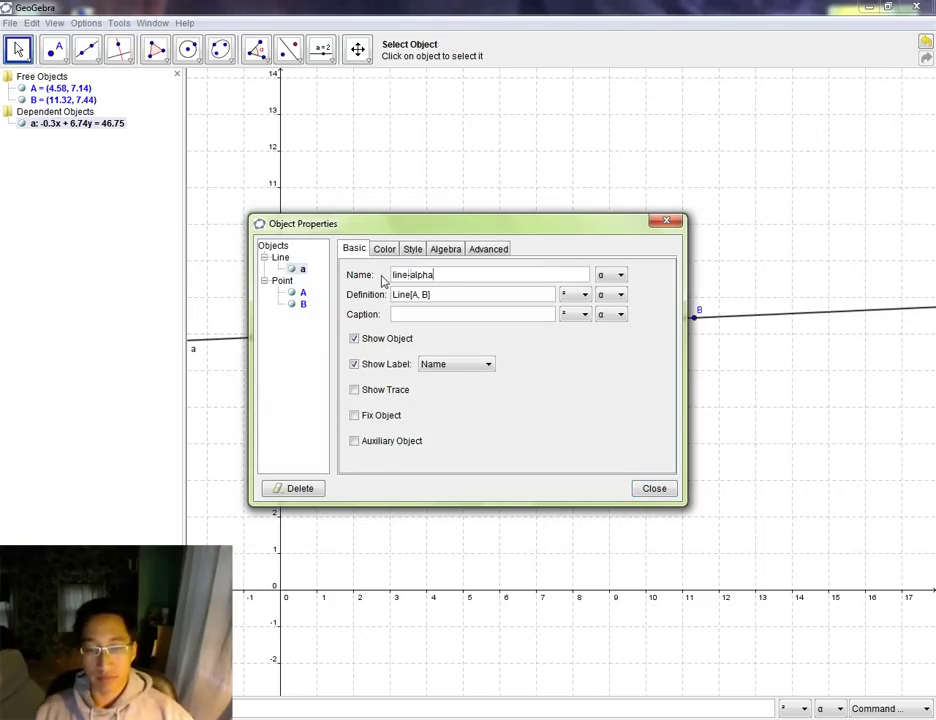
pyautogui.click(655, 488)
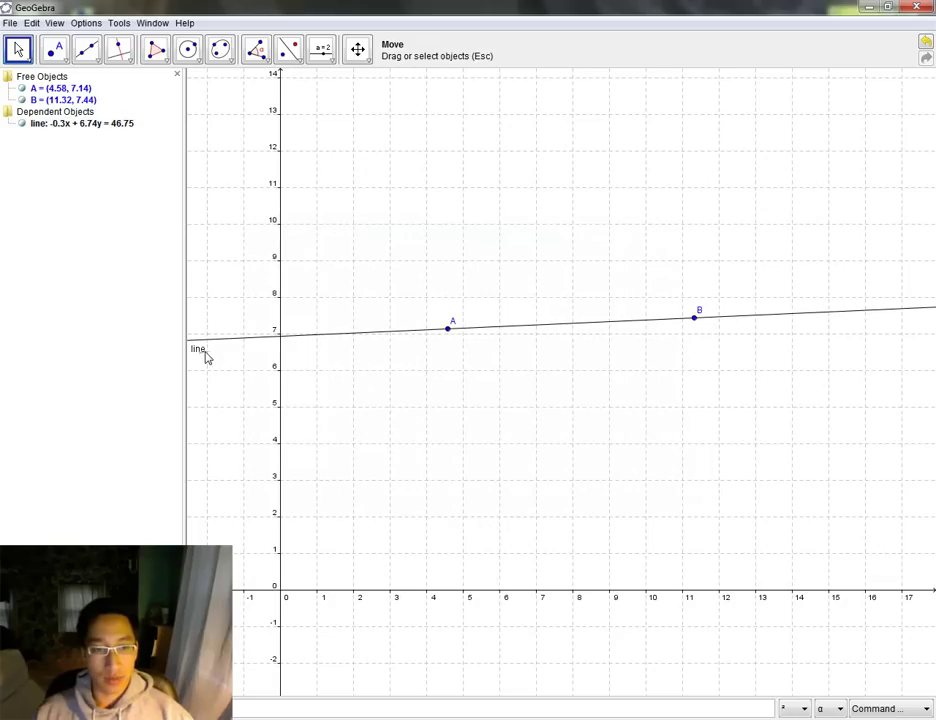
pyautogui.rightClick(206, 352)
pyautogui.click(264, 543)
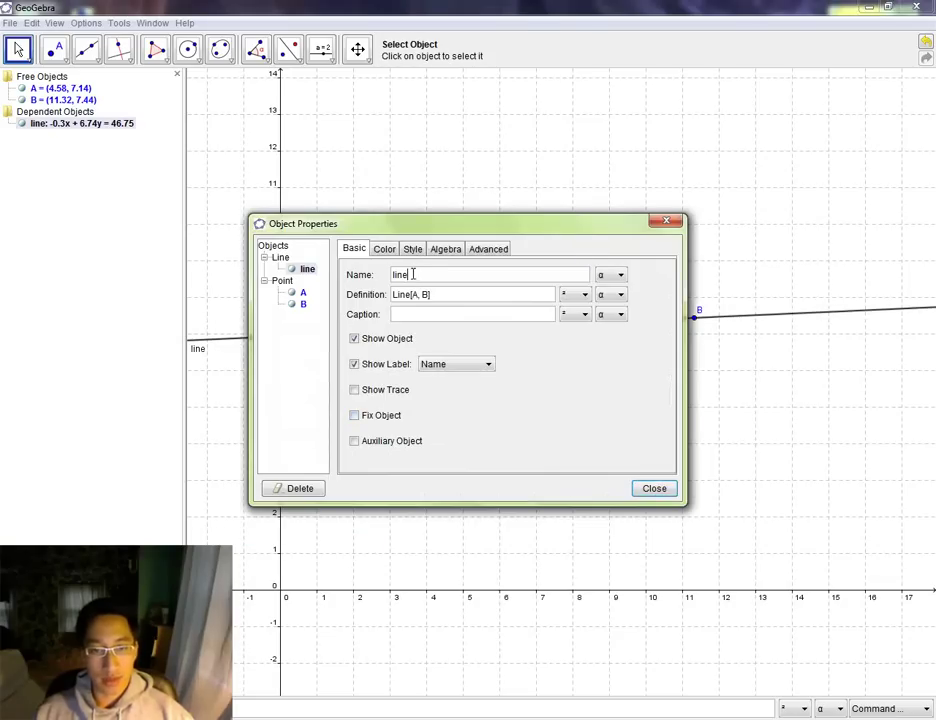
pyautogui.click(415, 272)
pyautogui.write('alpha')
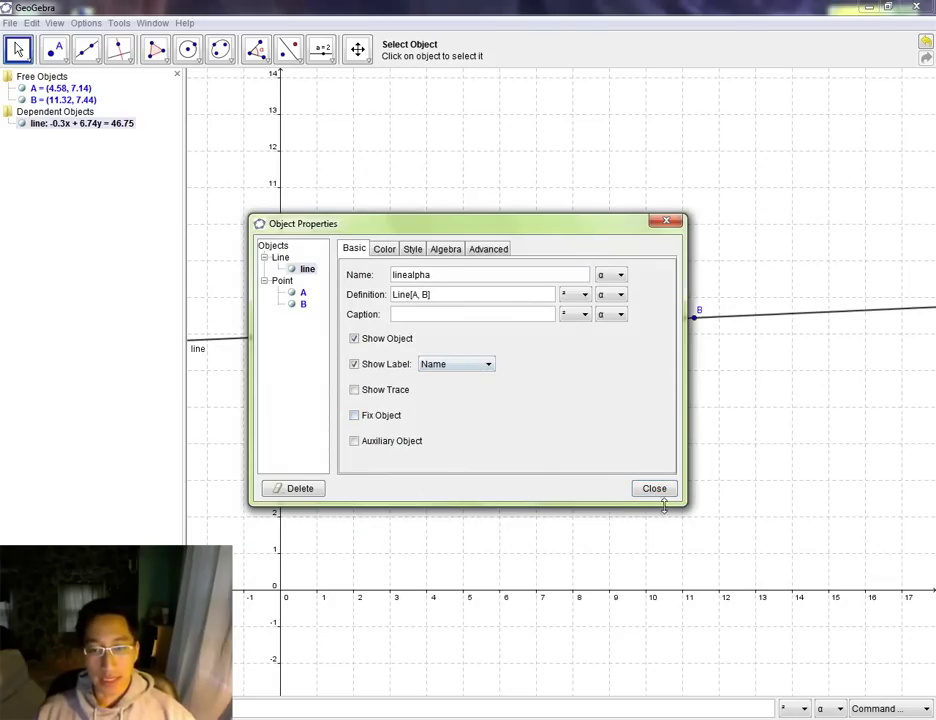
pyautogui.click(655, 489)
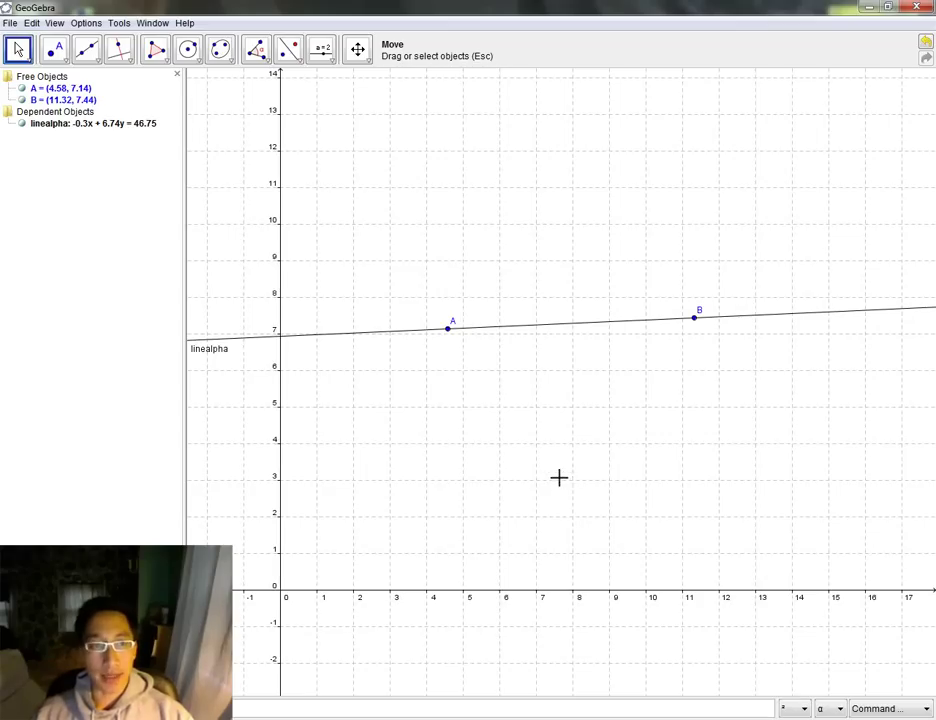
# Raise point A, then create point C at (3.5, 9.48) with a line through it parallel to linealpha.
pyautogui.moveTo(451, 331); pyautogui.dragTo(412, 356)
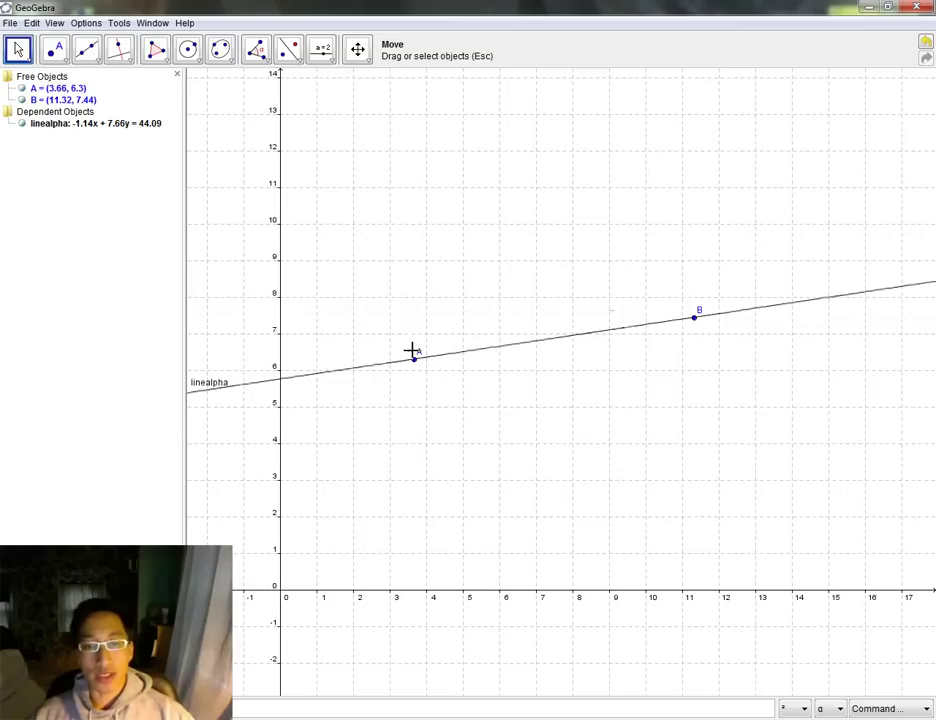
pyautogui.click(129, 62)
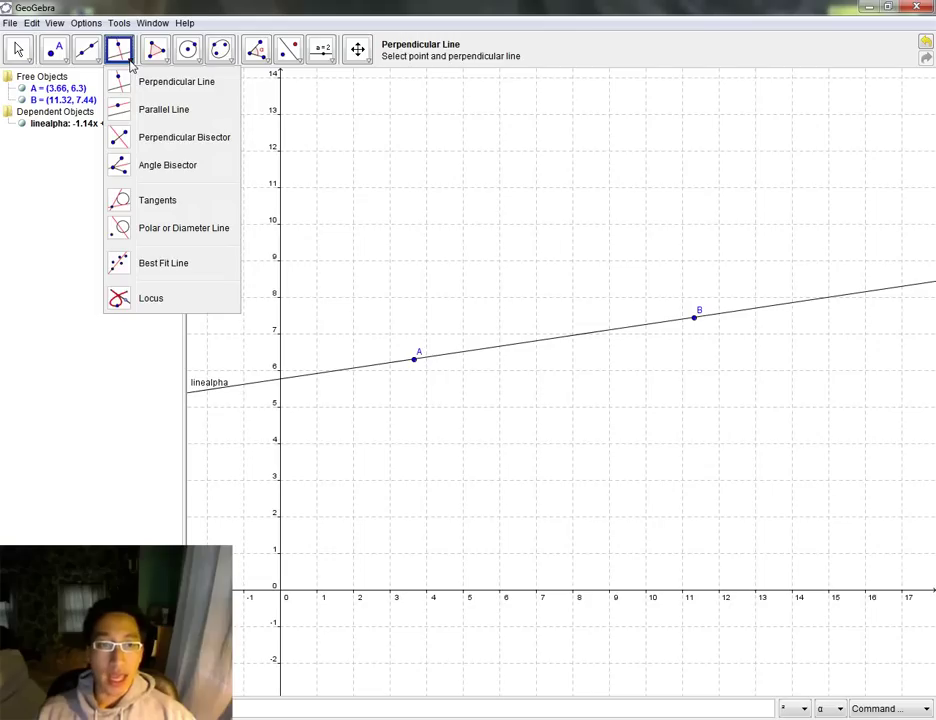
pyautogui.click(160, 110)
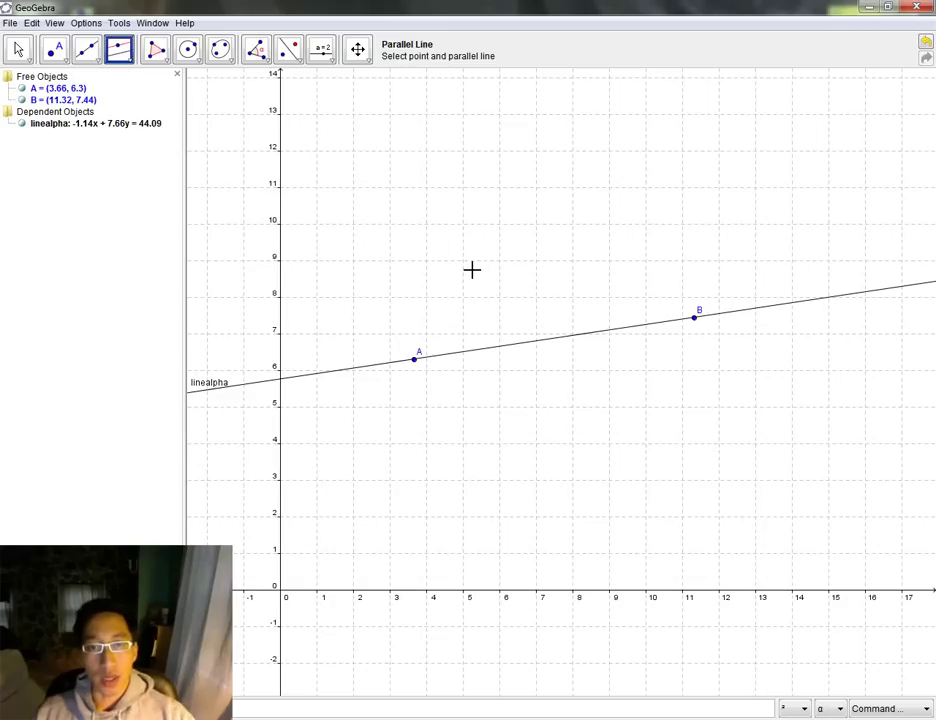
pyautogui.click(407, 242)
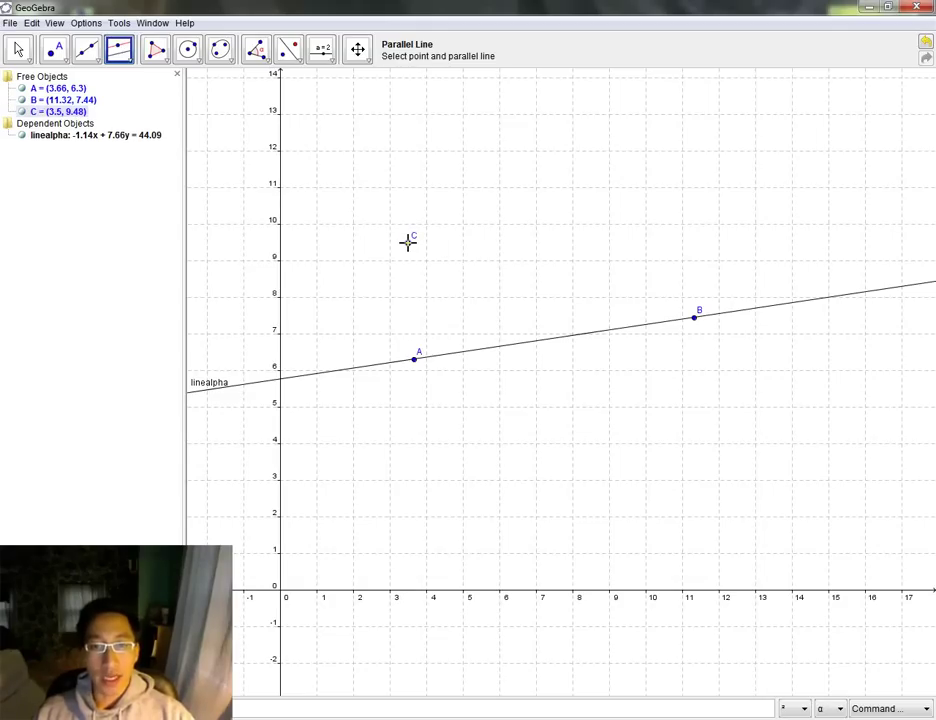
pyautogui.click(483, 355)
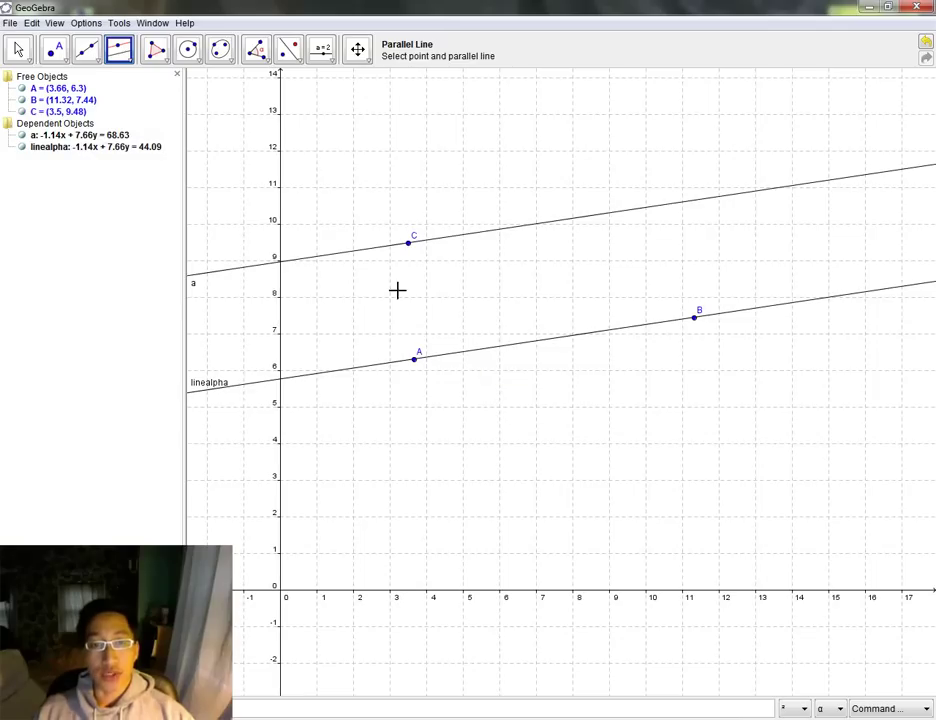
# Rename the parallel line through C to linebeta.
pyautogui.rightClick(195, 287)
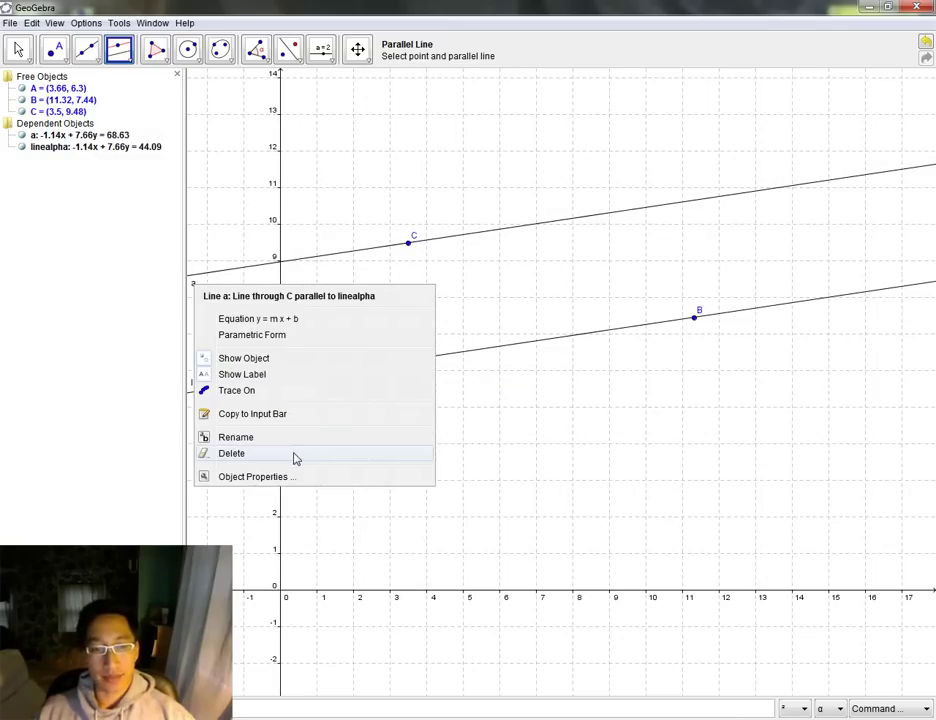
pyautogui.click(296, 438)
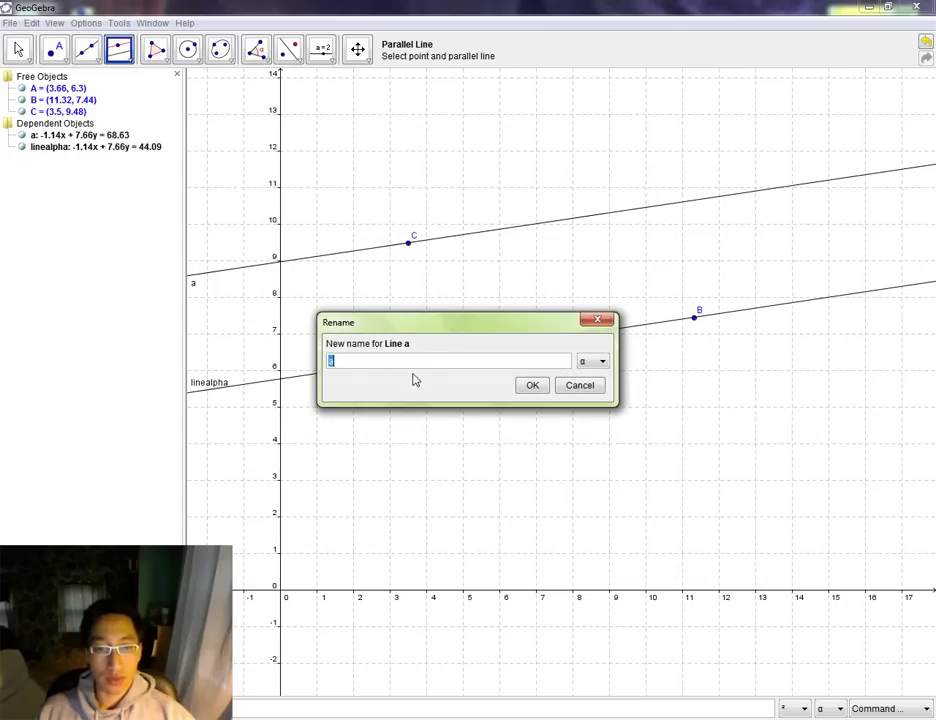
pyautogui.write('line')
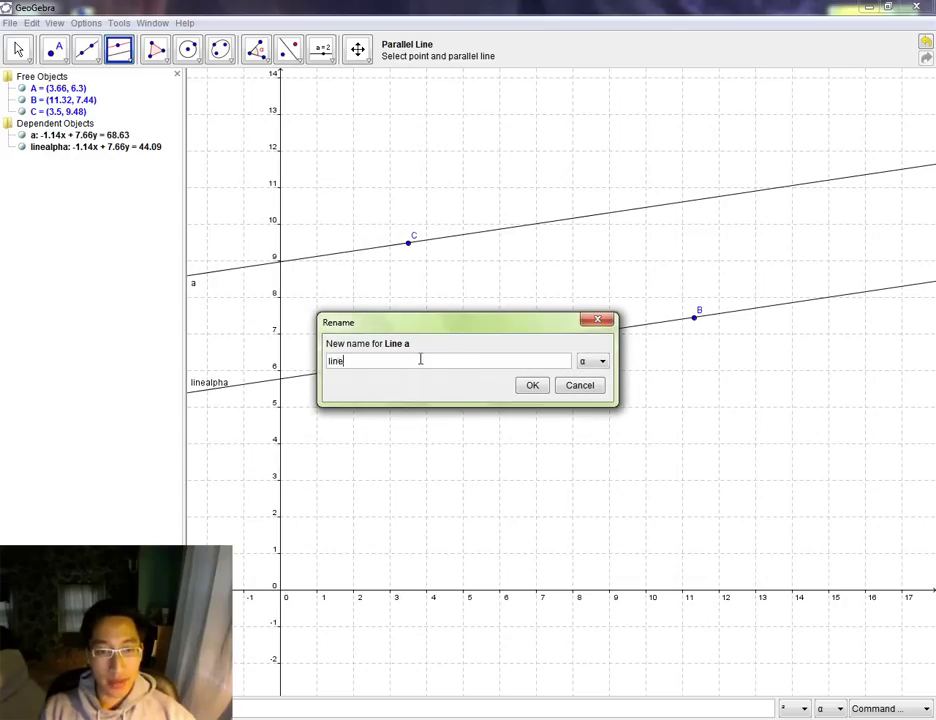
pyautogui.write('beta')
pyautogui.click(534, 386)
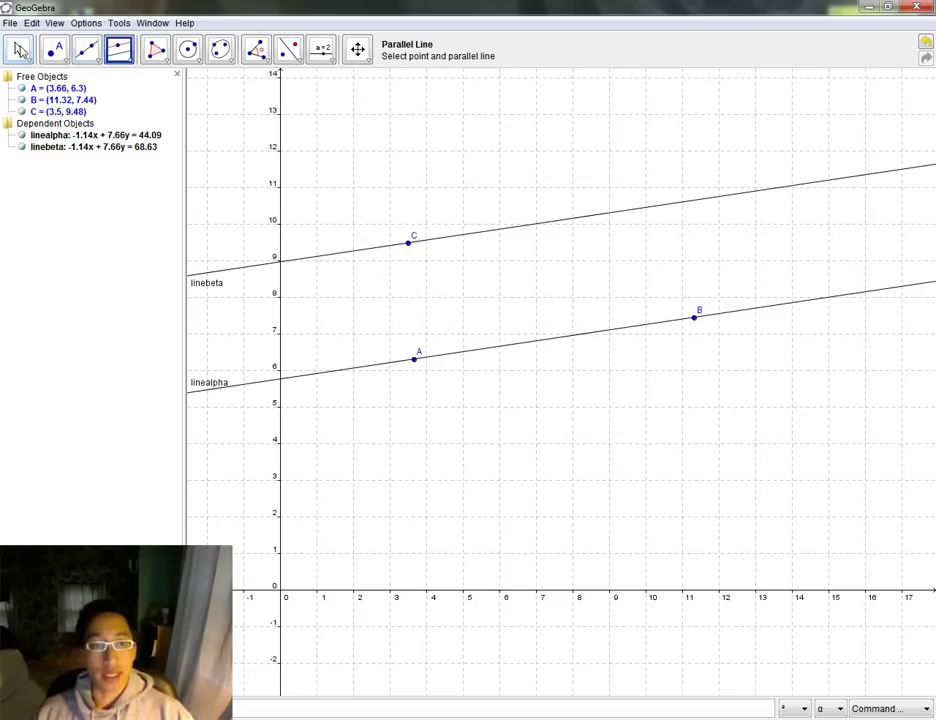
# Drag points B, C and A to new positions so both parallel lines slope more steeply.
pyautogui.click(20, 50)
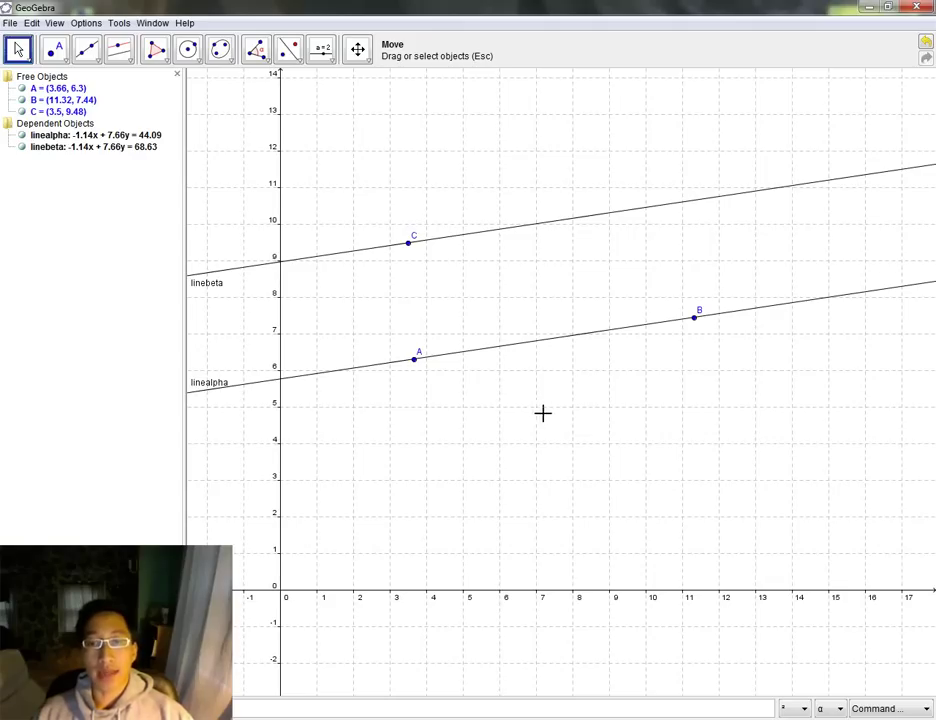
pyautogui.moveTo(697, 320); pyautogui.dragTo(645, 367)
pyautogui.moveTo(409, 247)
pyautogui.mouseDown()
pyautogui.moveTo(606, 159)
pyautogui.moveTo(685, 184)
pyautogui.moveTo(621, 177)
pyautogui.moveTo(545, 512)
pyautogui.moveTo(526, 391)
pyautogui.moveTo(533, 286)
pyautogui.moveTo(445, 229)
pyautogui.moveTo(410, 242)
pyautogui.mouseUp()
pyautogui.moveTo(415, 358); pyautogui.dragTo(400, 441)
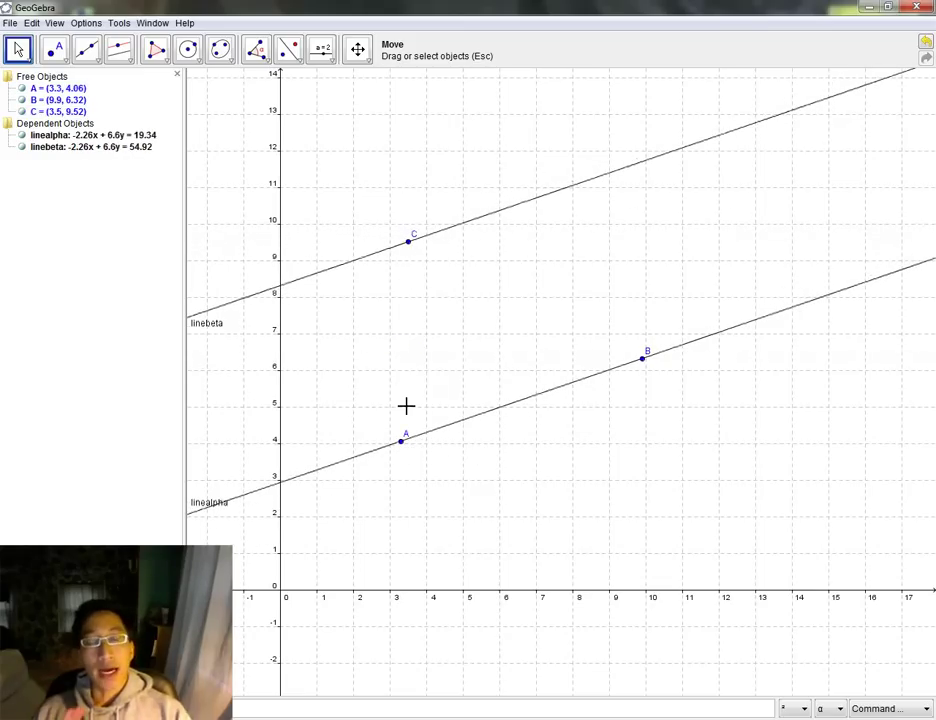
# Draw a line through B perpendicular to linealpha, giving -6.6x - 2.26y = -79.62.
pyautogui.click(131, 64)
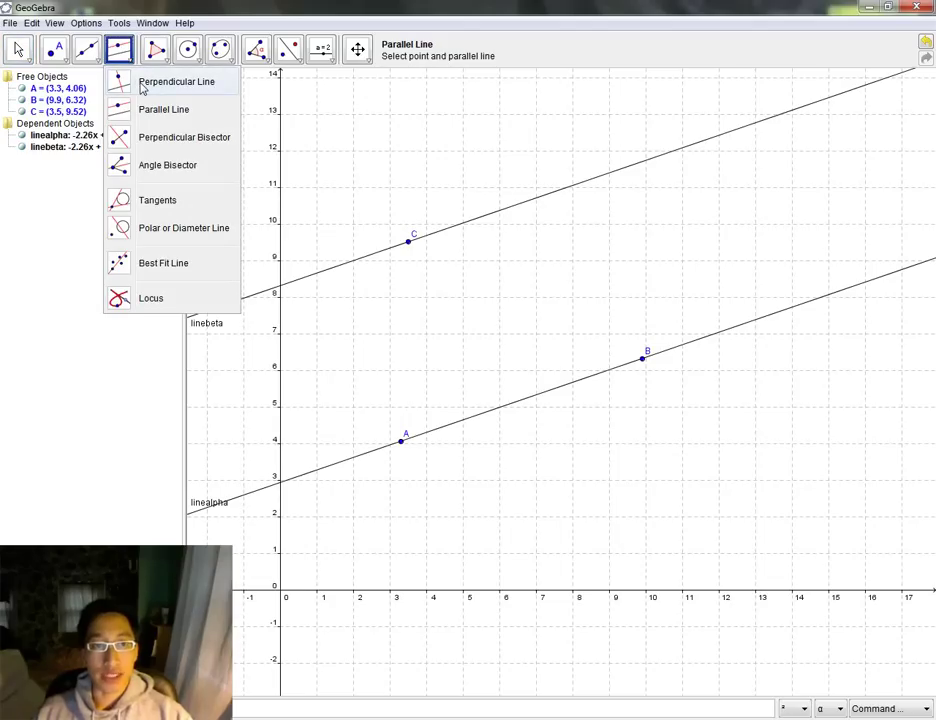
pyautogui.click(143, 88)
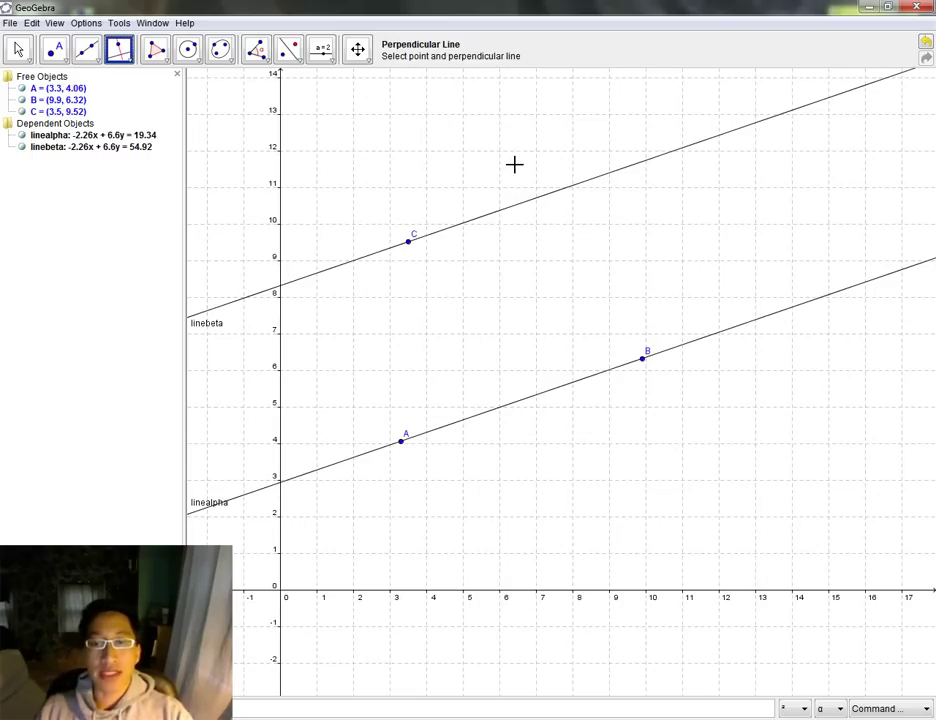
pyautogui.click(645, 358)
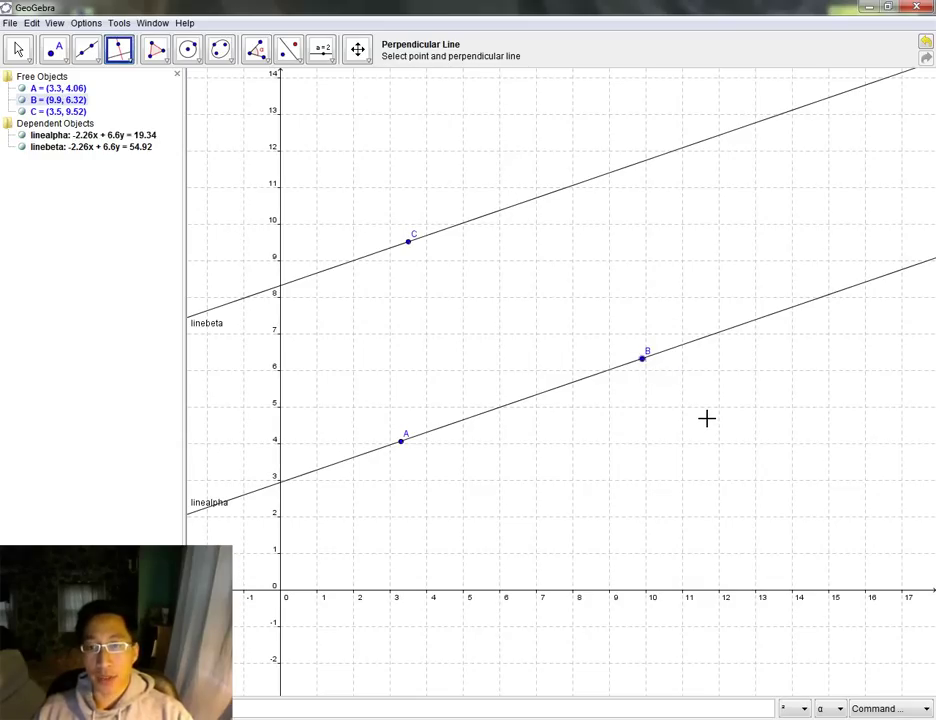
pyautogui.click(750, 328)
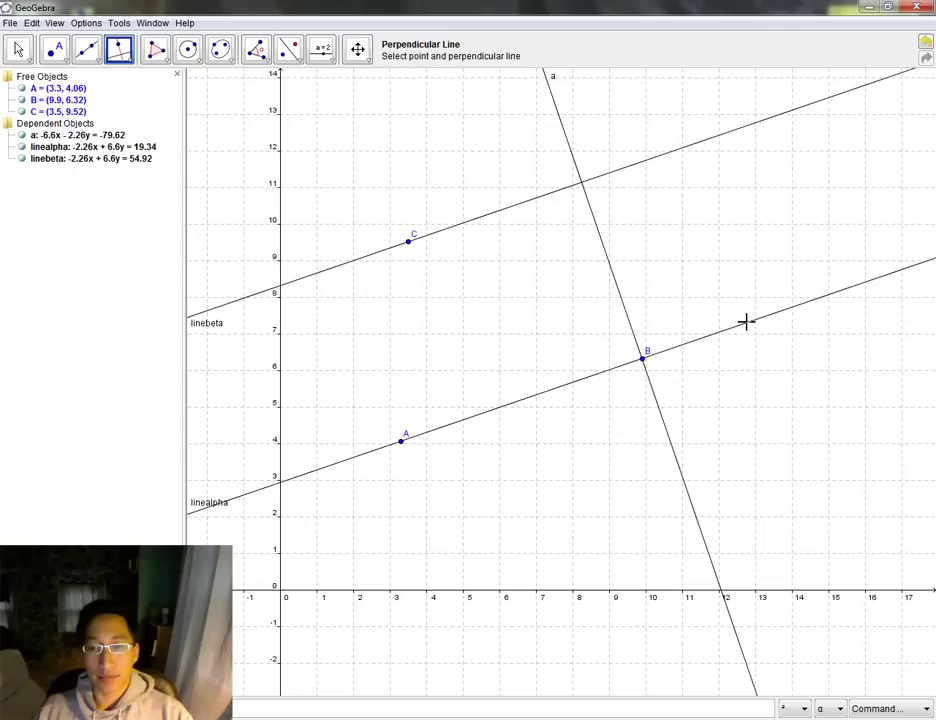
pyautogui.click(16, 50)
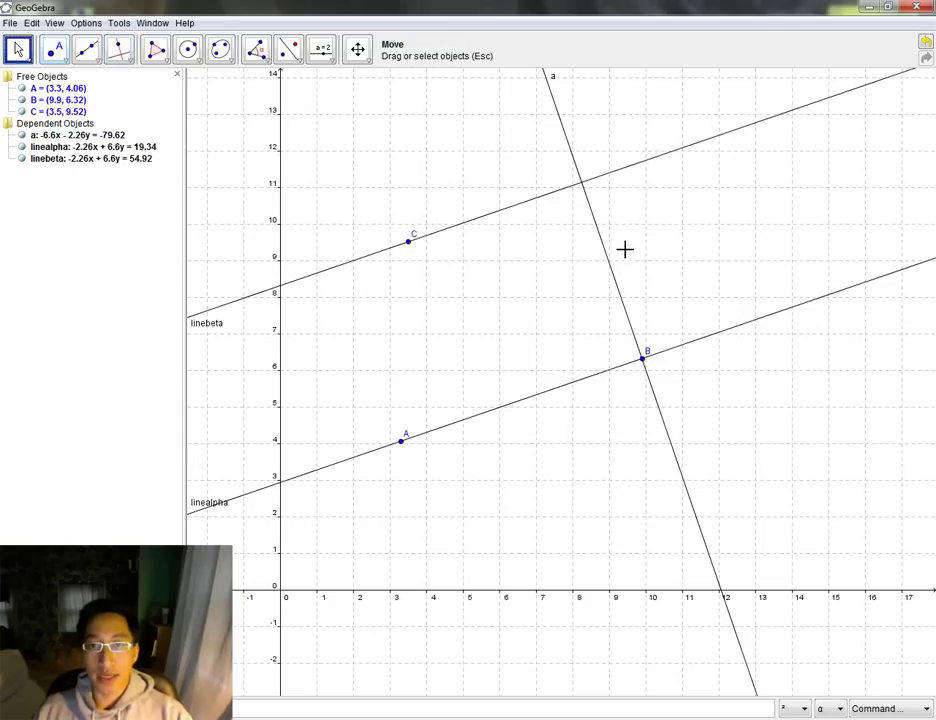
# Rename the perpendicular line through B to linegamma.
pyautogui.rightClick(554, 80)
pyautogui.click(596, 230)
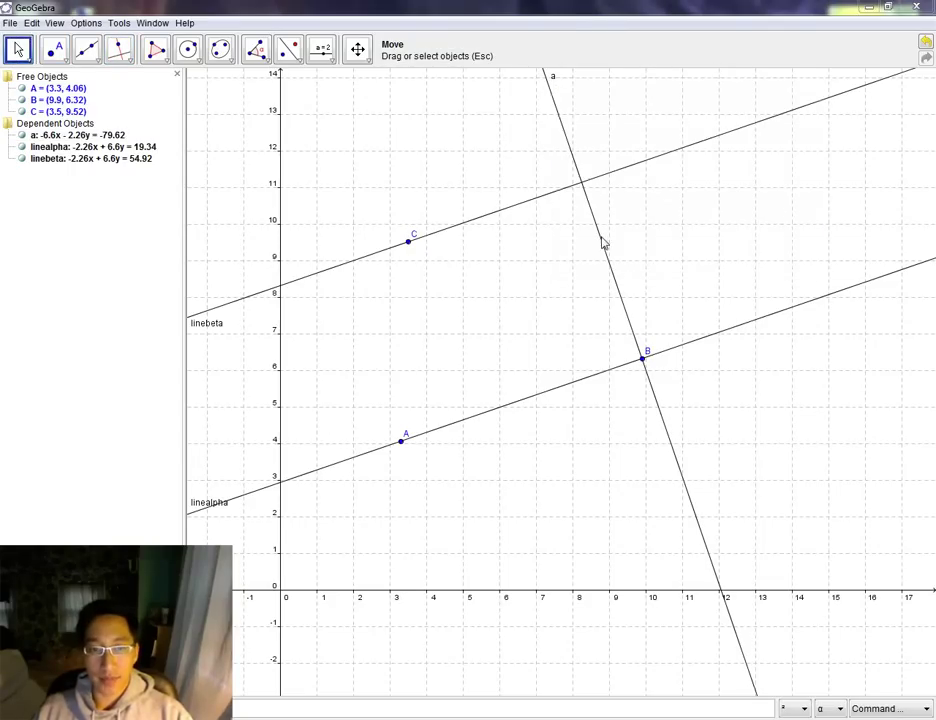
pyautogui.write('line')
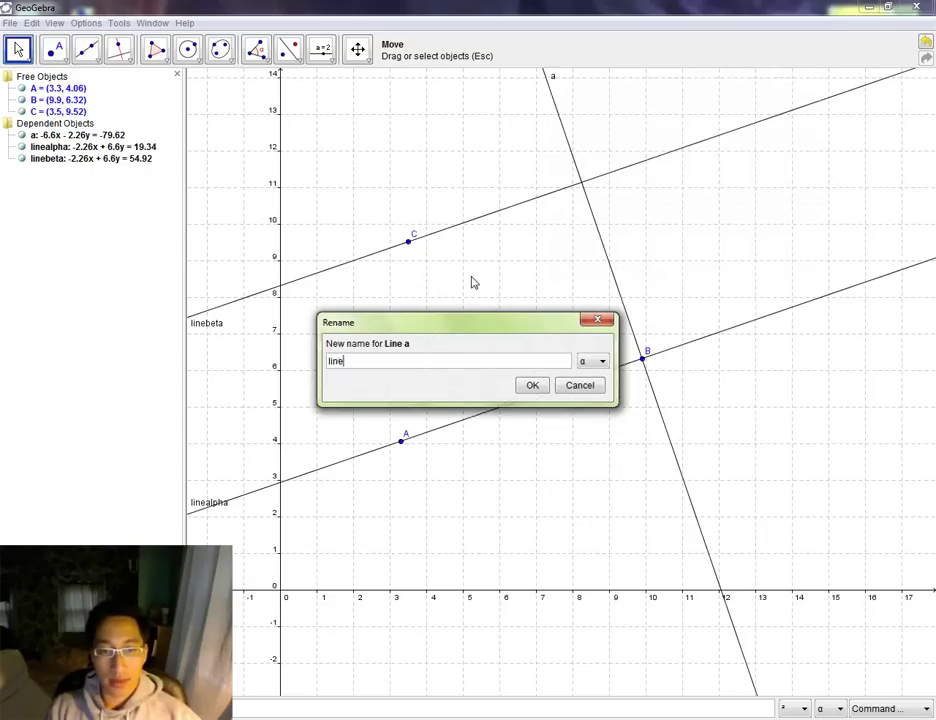
pyautogui.write('gamma')
pyautogui.click(531, 384)
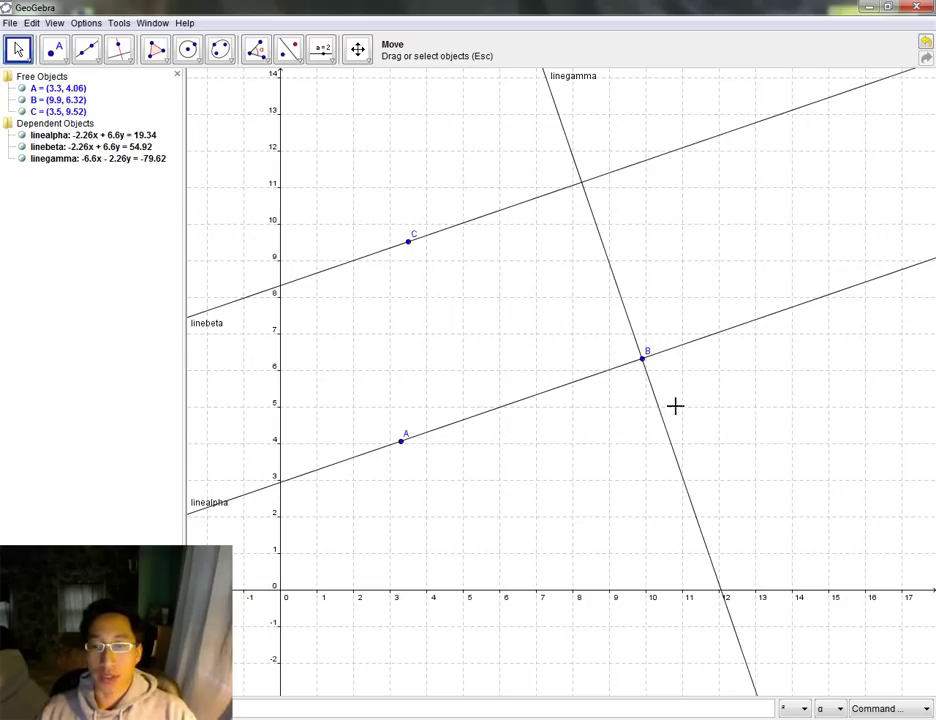
# Drag points B, C and A to new positions, watching all three lines follow.
pyautogui.moveTo(647, 366); pyautogui.dragTo(741, 281)
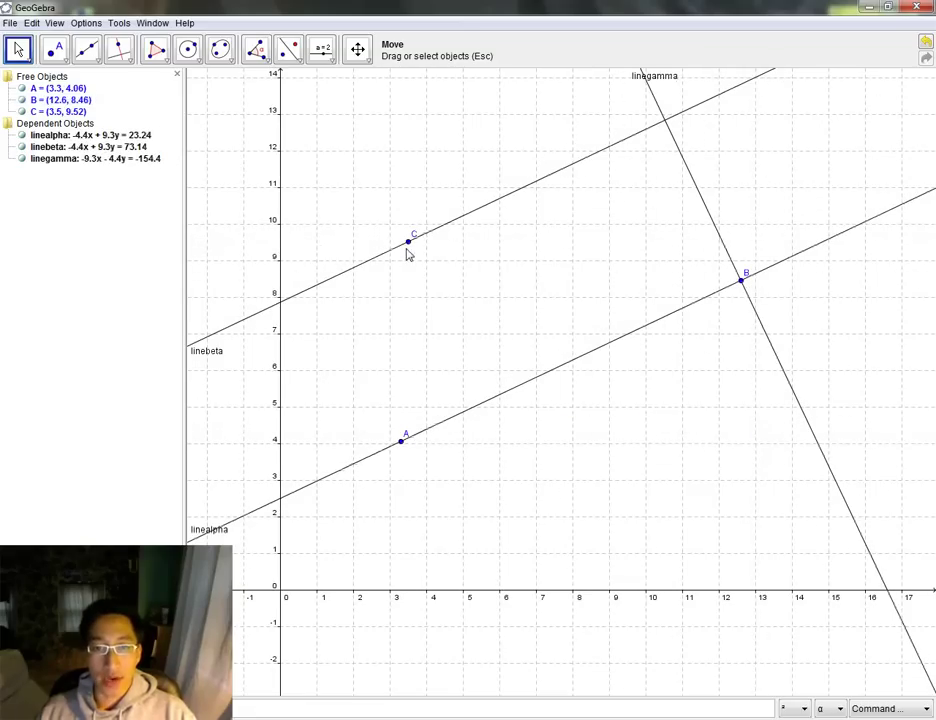
pyautogui.moveTo(407, 250)
pyautogui.mouseDown()
pyautogui.moveTo(372, 205)
pyautogui.moveTo(458, 330)
pyautogui.moveTo(408, 261)
pyautogui.mouseUp()
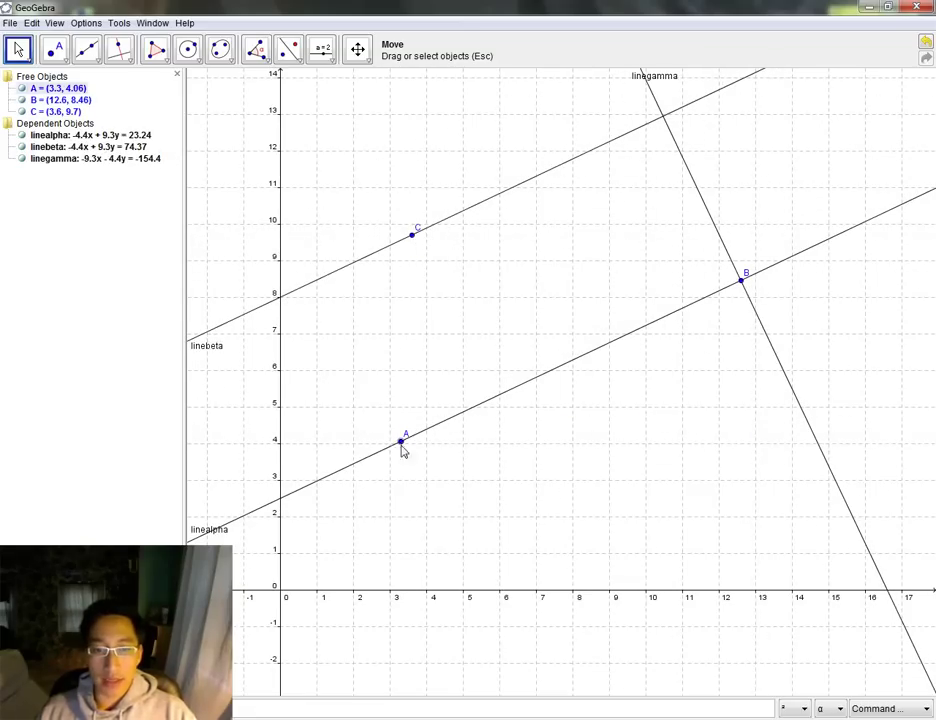
pyautogui.moveTo(405, 451); pyautogui.dragTo(425, 481)
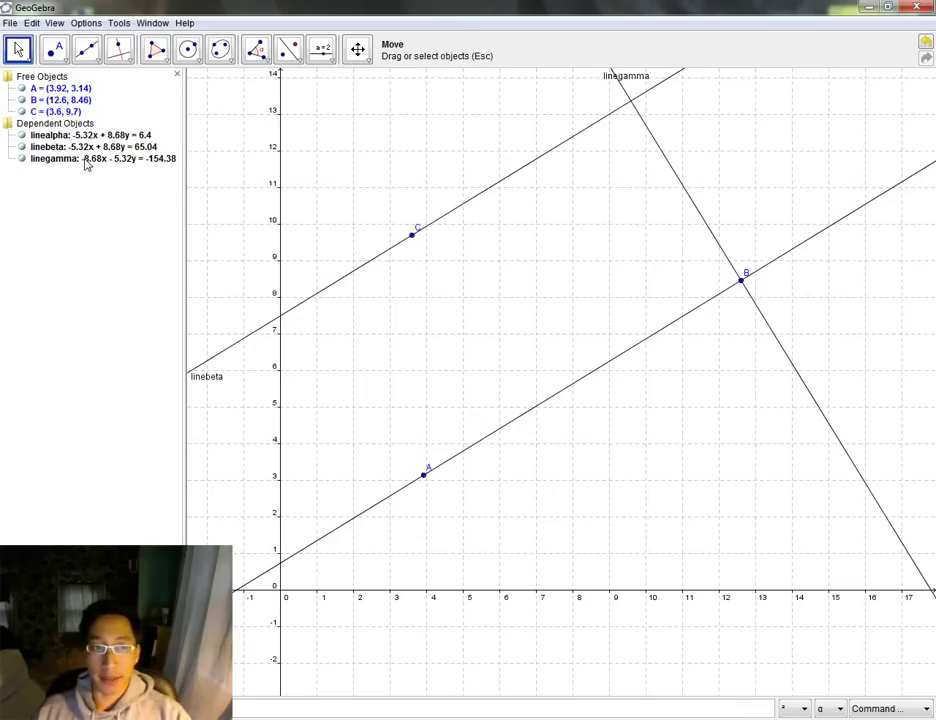
# Delete points C, B and A from the Algebra view, removing their lines with them.
pyautogui.click(47, 111)
pyautogui.press('Delete')
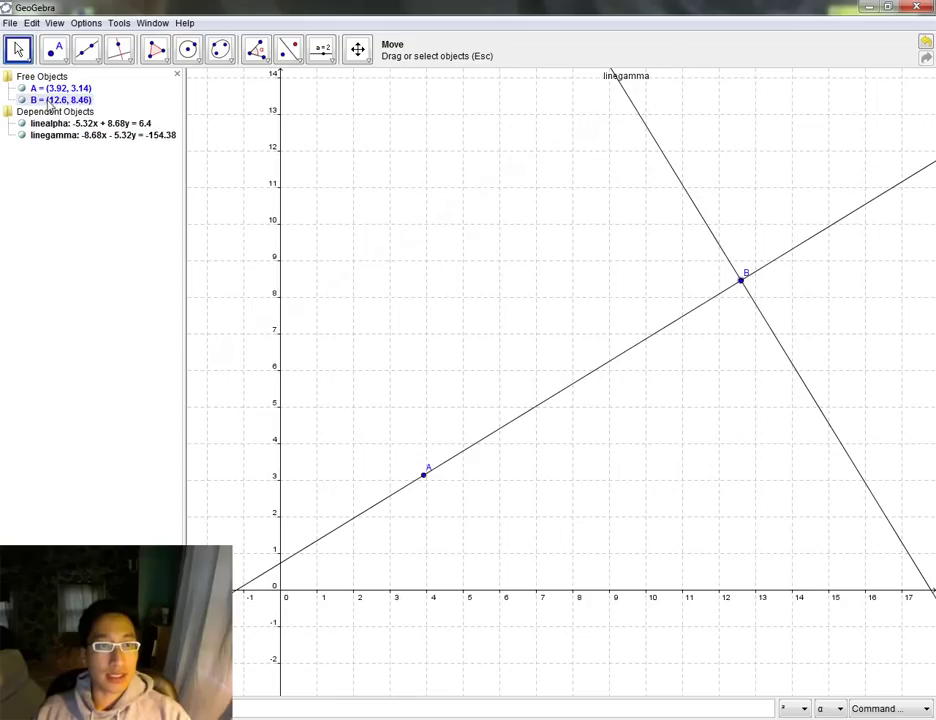
pyautogui.click(45, 100)
pyautogui.press('Delete')
pyautogui.click(45, 88)
pyautogui.press('Delete')
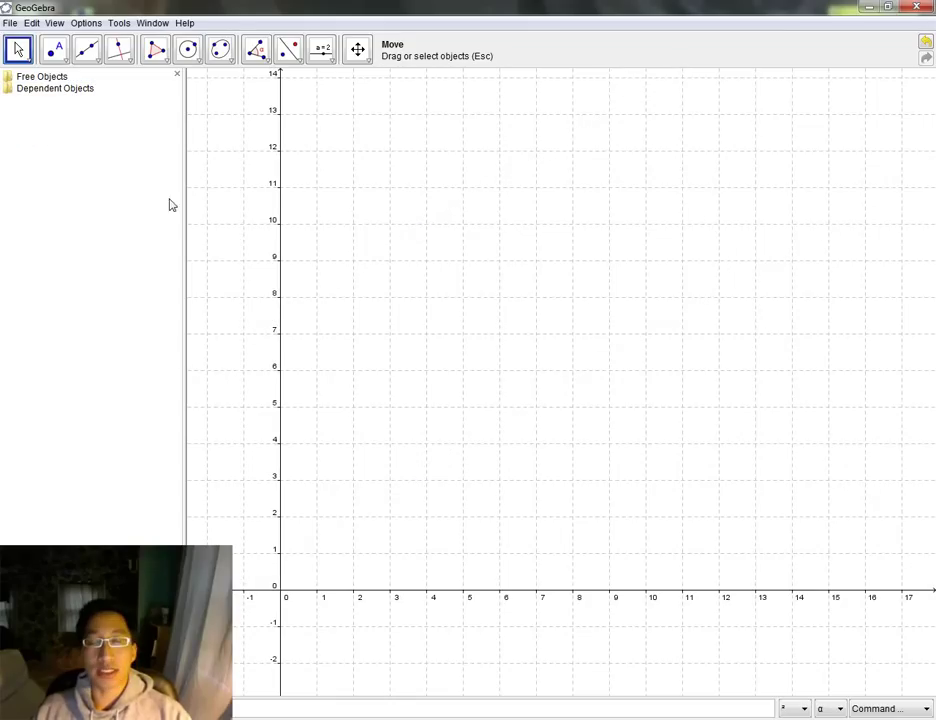
# Draw circle c centred at A (5, 7) through point B, then drag B to (8.64, 7.58).
pyautogui.click(189, 51)
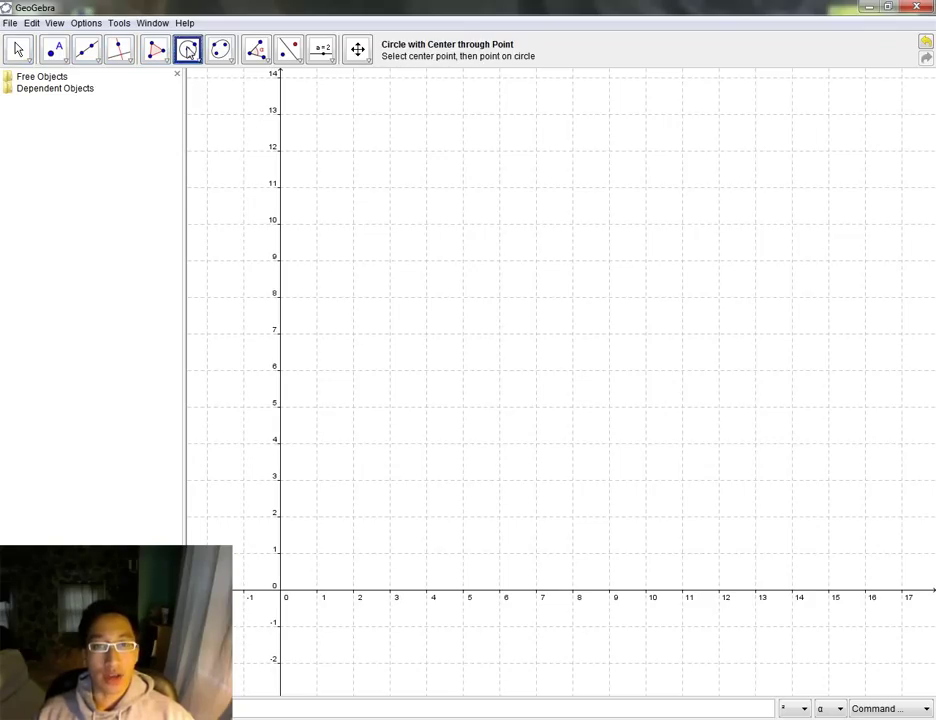
pyautogui.click(462, 332)
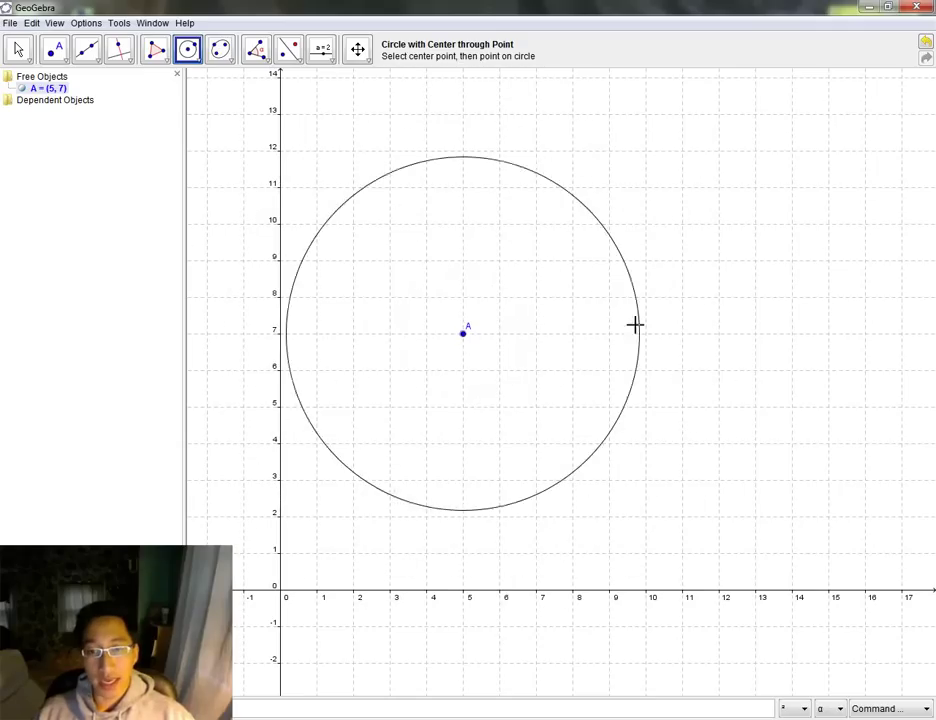
pyautogui.click(606, 307)
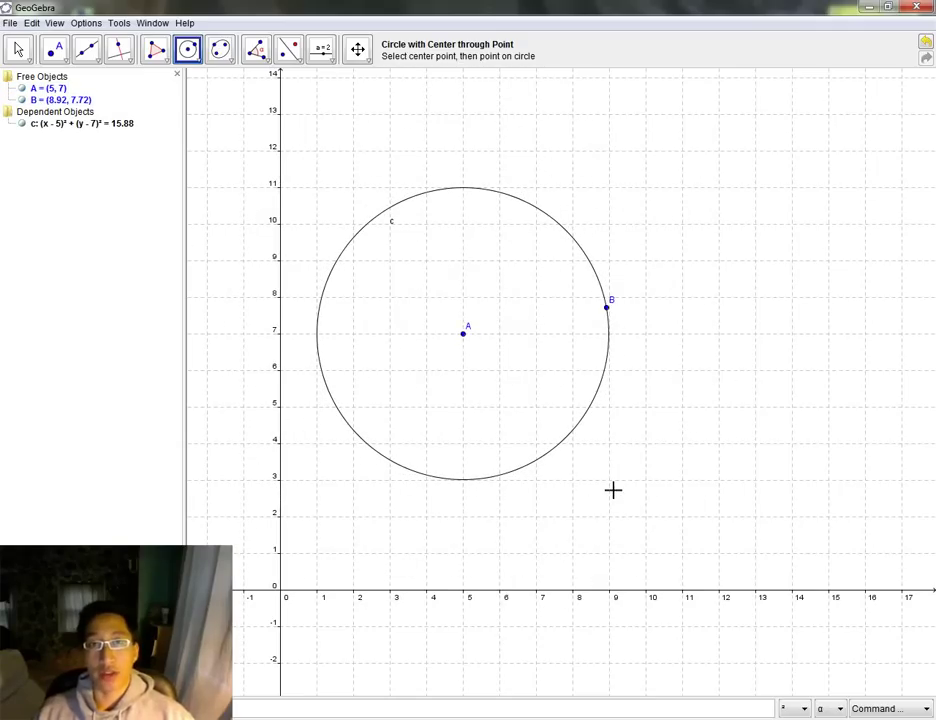
pyautogui.click(17, 50)
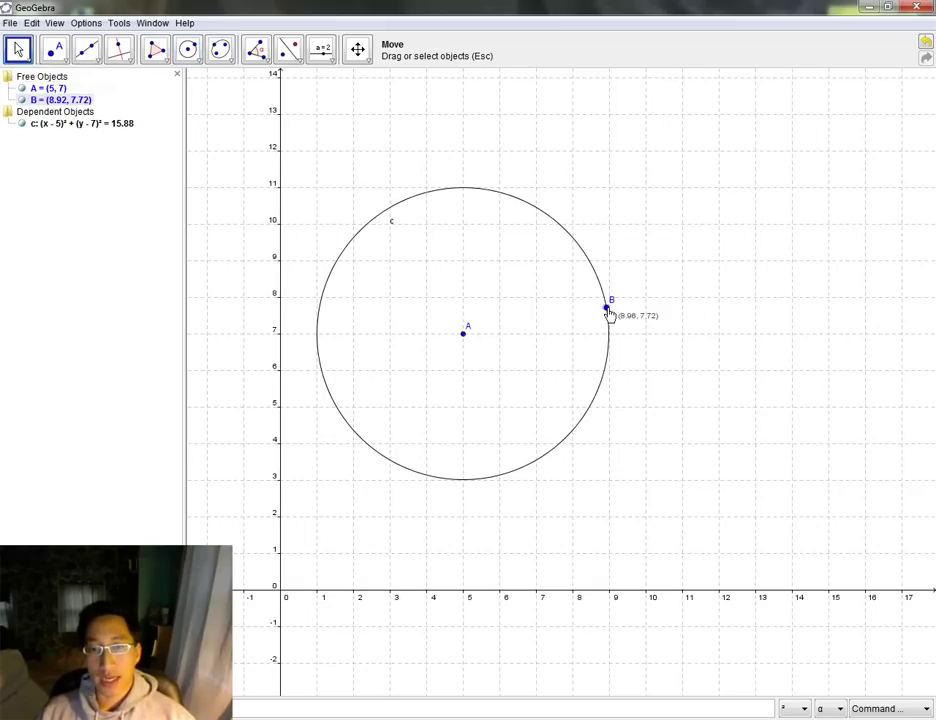
pyautogui.moveTo(607, 307)
pyautogui.mouseDown()
pyautogui.moveTo(554, 171)
pyautogui.moveTo(597, 133)
pyautogui.moveTo(666, 272)
pyautogui.moveTo(568, 259)
pyautogui.moveTo(464, 63)
pyautogui.moveTo(614, 312)
pyautogui.moveTo(579, 252)
pyautogui.moveTo(529, 238)
pyautogui.moveTo(597, 313)
pyautogui.mouseUp()
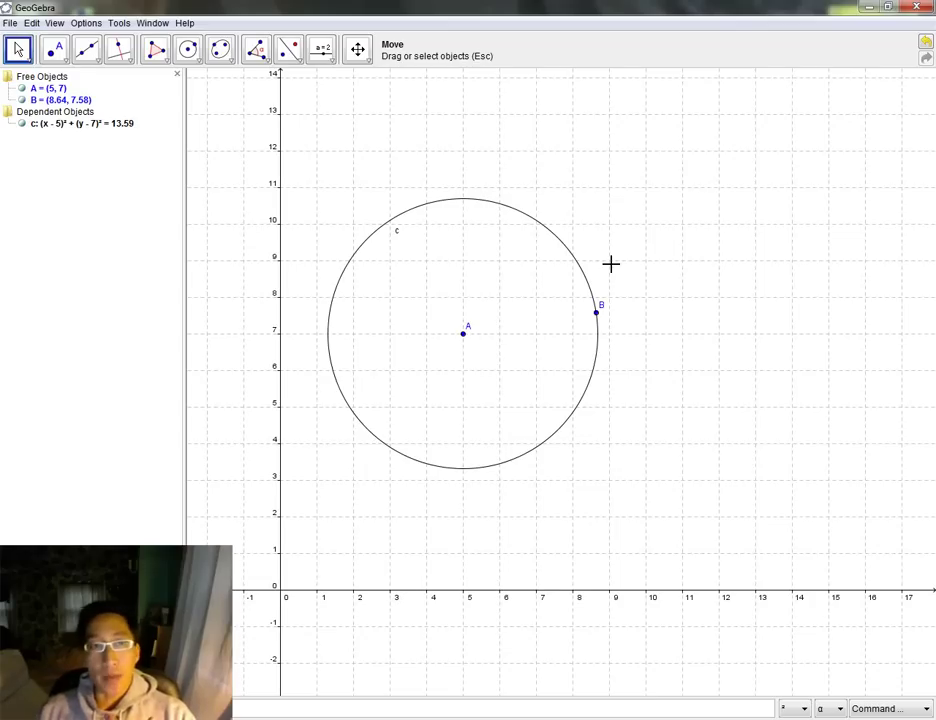
# Construct the tangent line to circle c at point B.
pyautogui.click(129, 62)
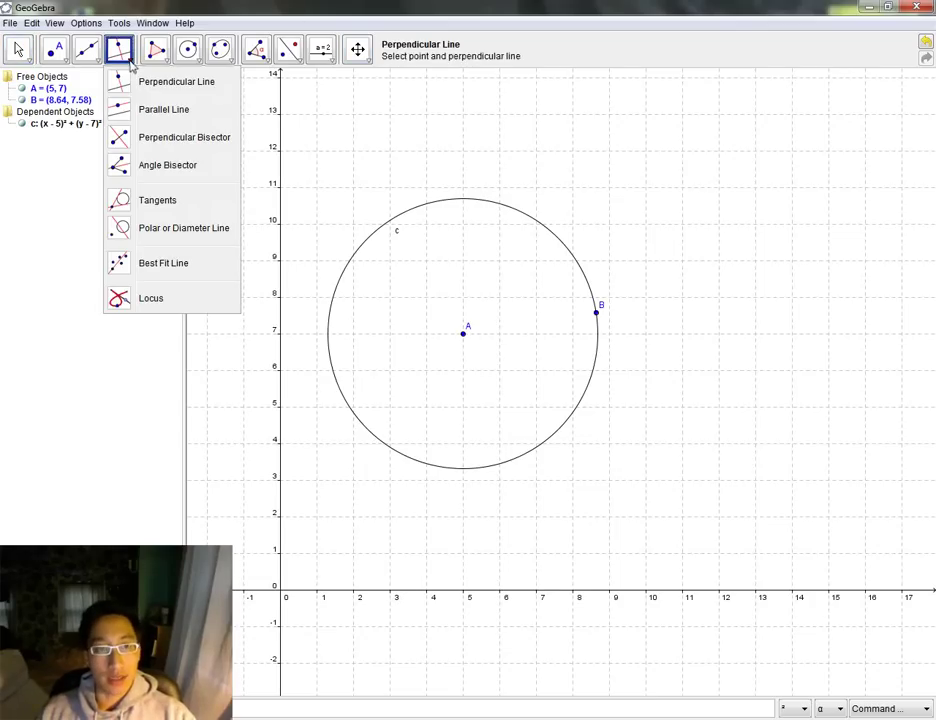
pyautogui.click(136, 205)
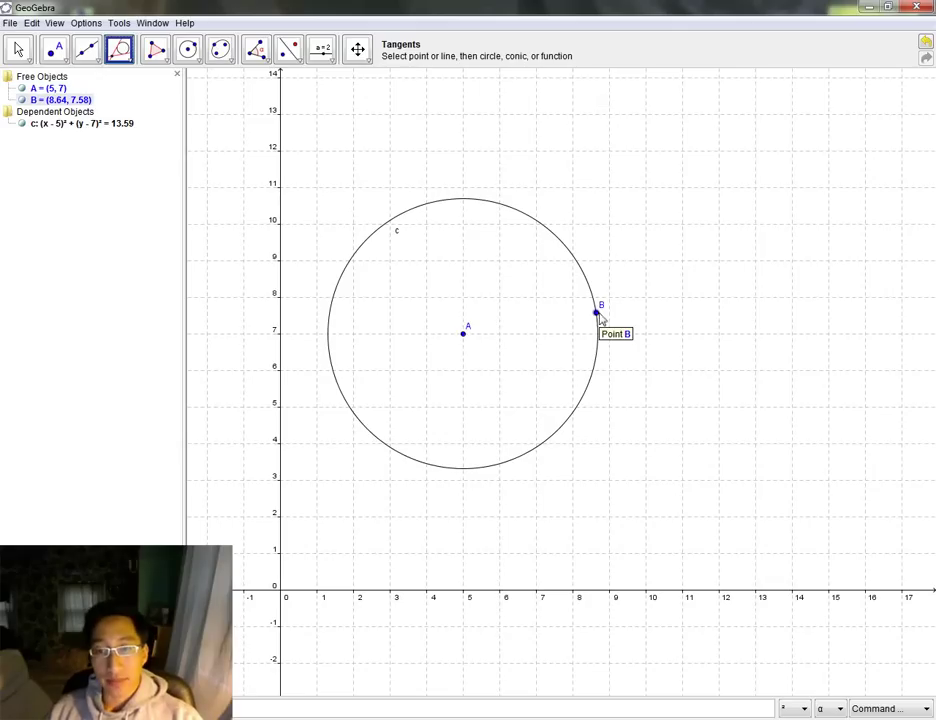
pyautogui.click(597, 314)
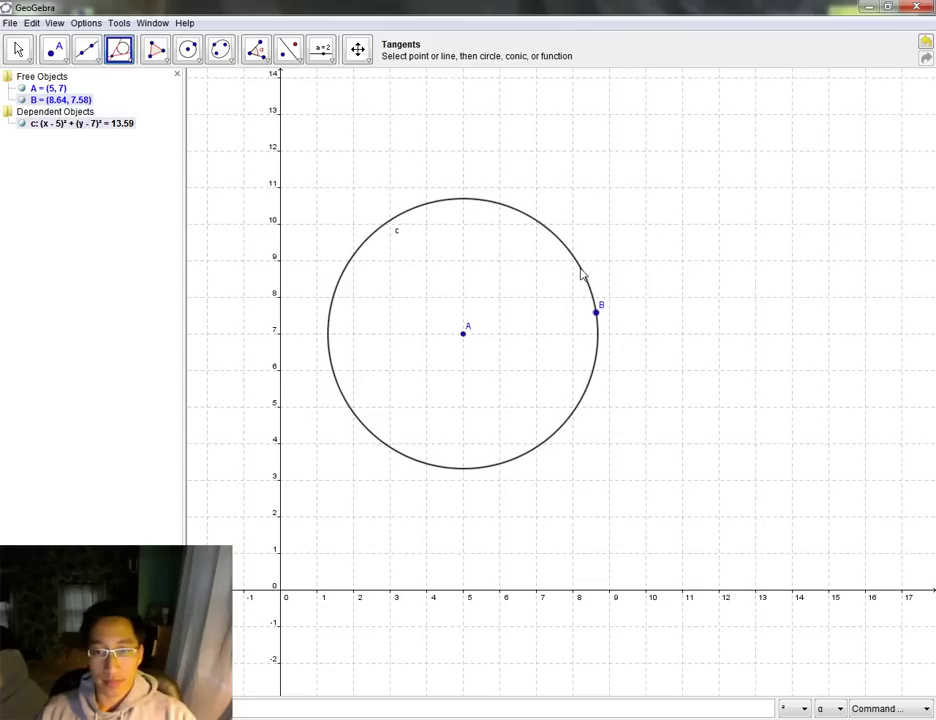
pyautogui.click(580, 267)
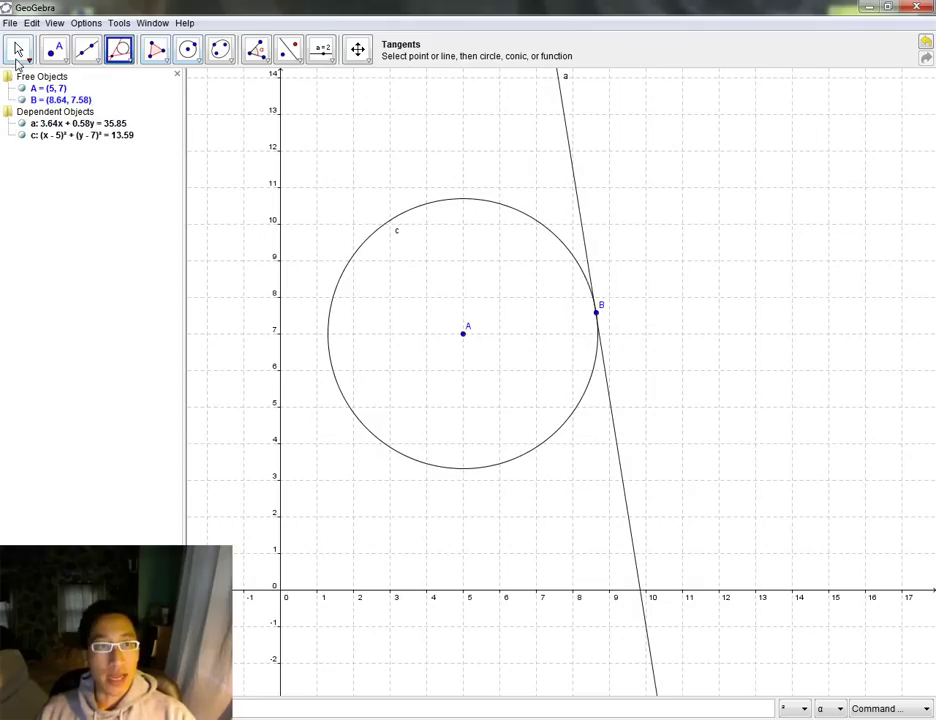
# Slide B around the circle to (5, 5) so the tangent becomes y = 5.
pyautogui.click(18, 52)
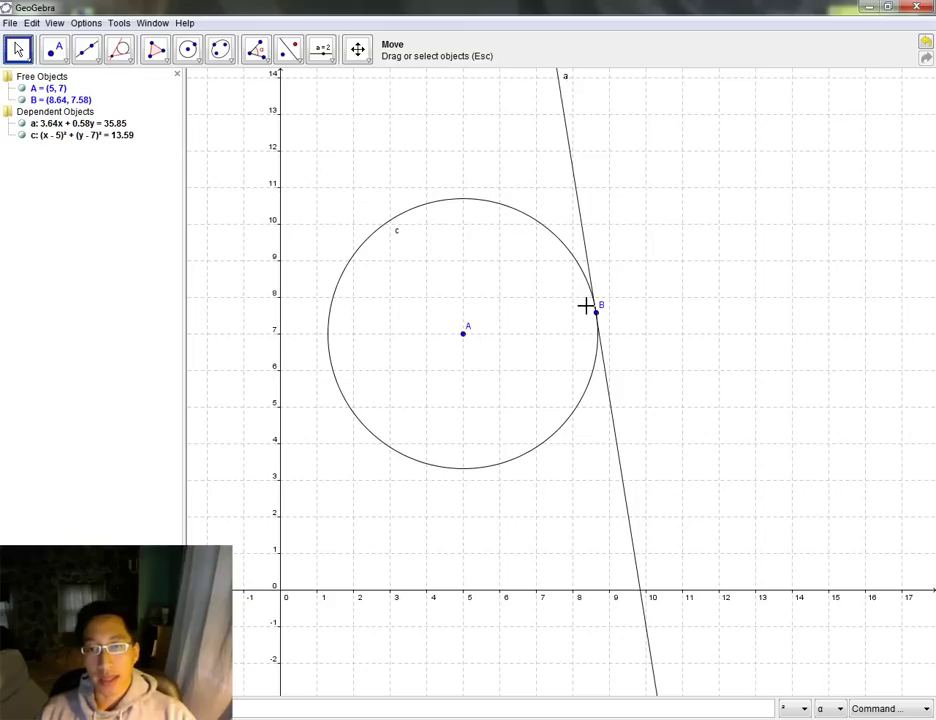
pyautogui.moveTo(596, 311); pyautogui.dragTo(591, 409)
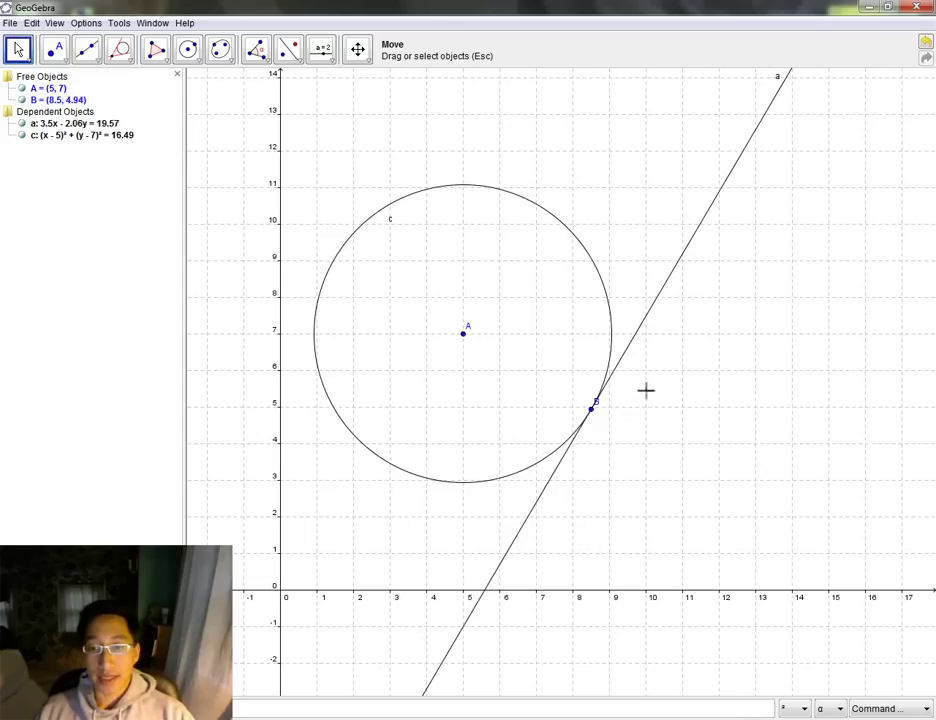
pyautogui.click(592, 418)
pyautogui.moveTo(592, 418); pyautogui.dragTo(464, 405)
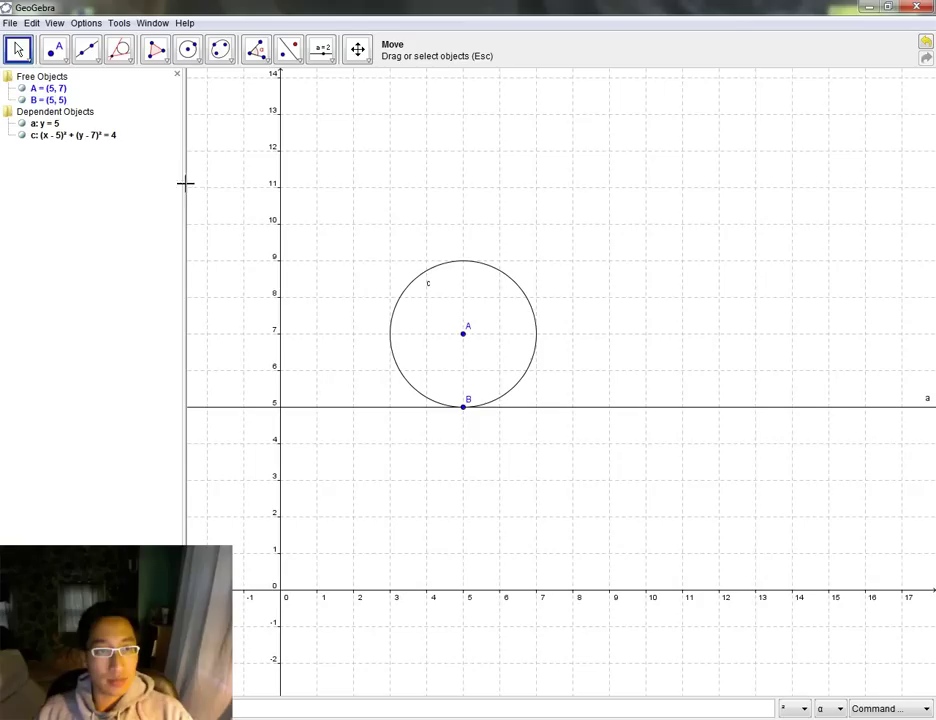
# Delete points A and B, clearing the circle and tangent.
pyautogui.click(32, 88)
pyautogui.press('Delete')
pyautogui.click(46, 89)
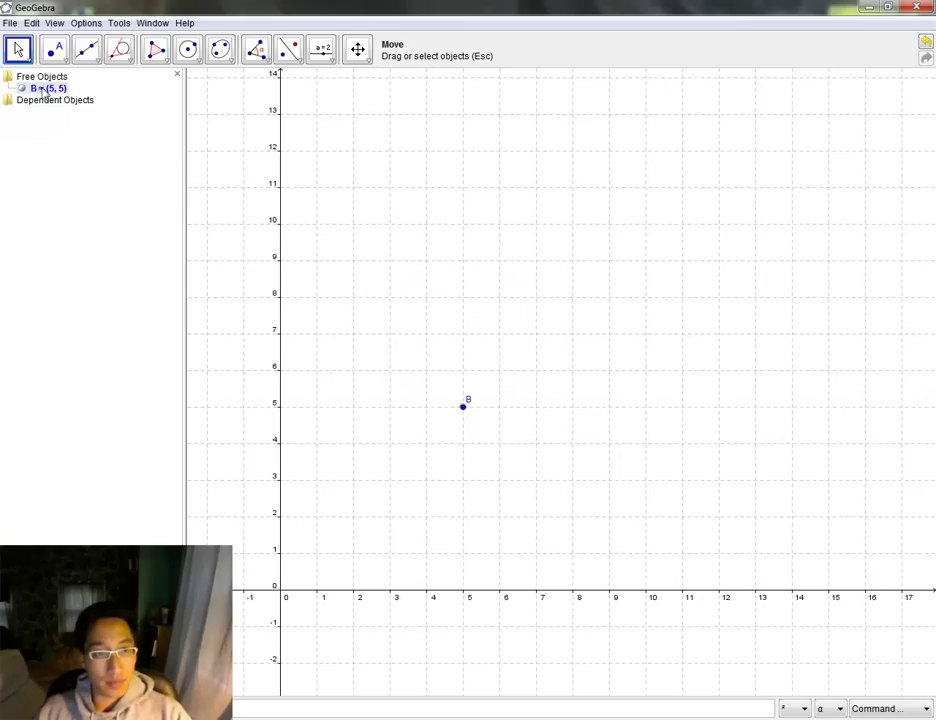
pyautogui.press('Delete')
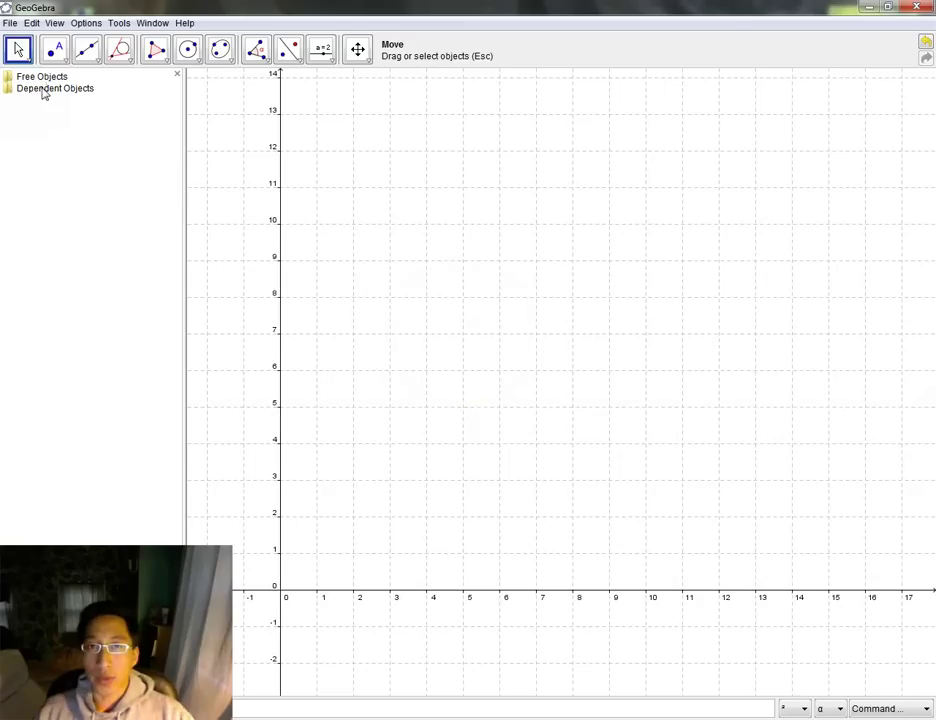
# Draw a vertical line through A (0, 0) and B (0, 8).
pyautogui.click(95, 60)
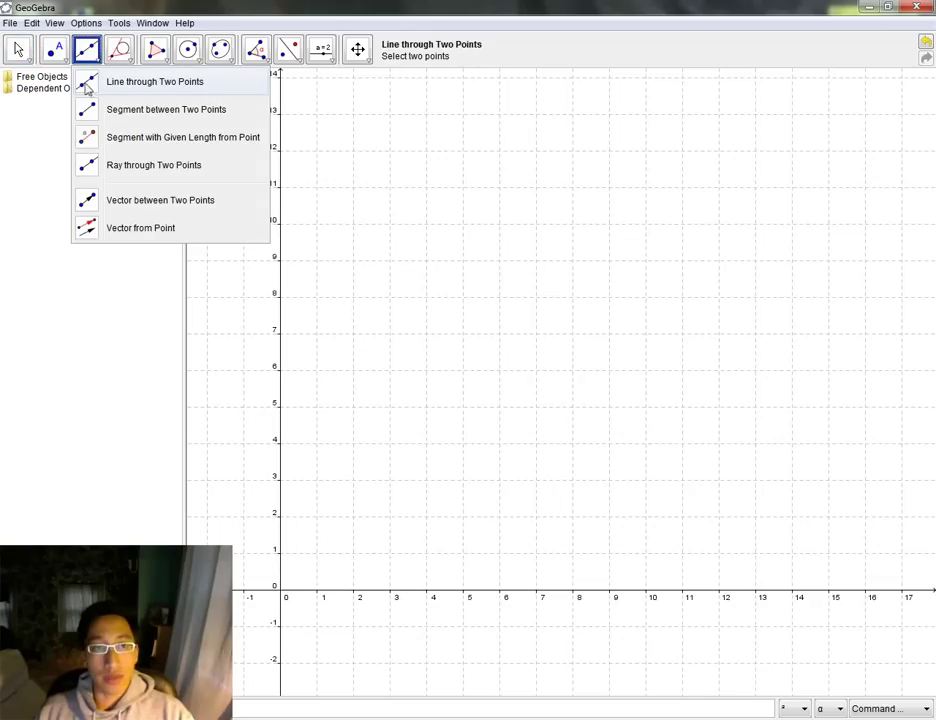
pyautogui.click(98, 84)
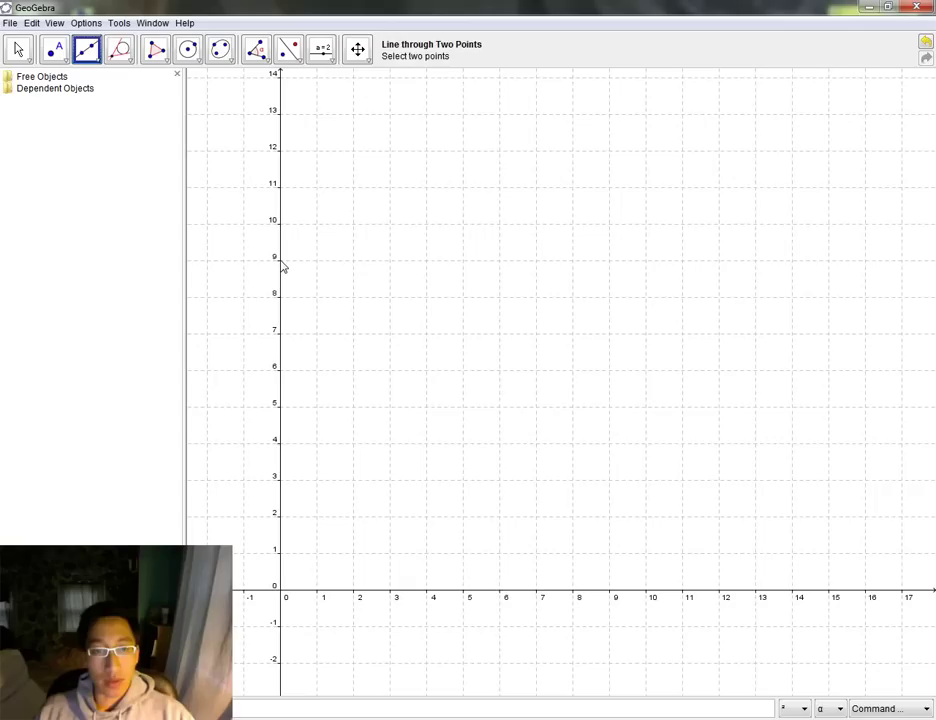
pyautogui.click(285, 589)
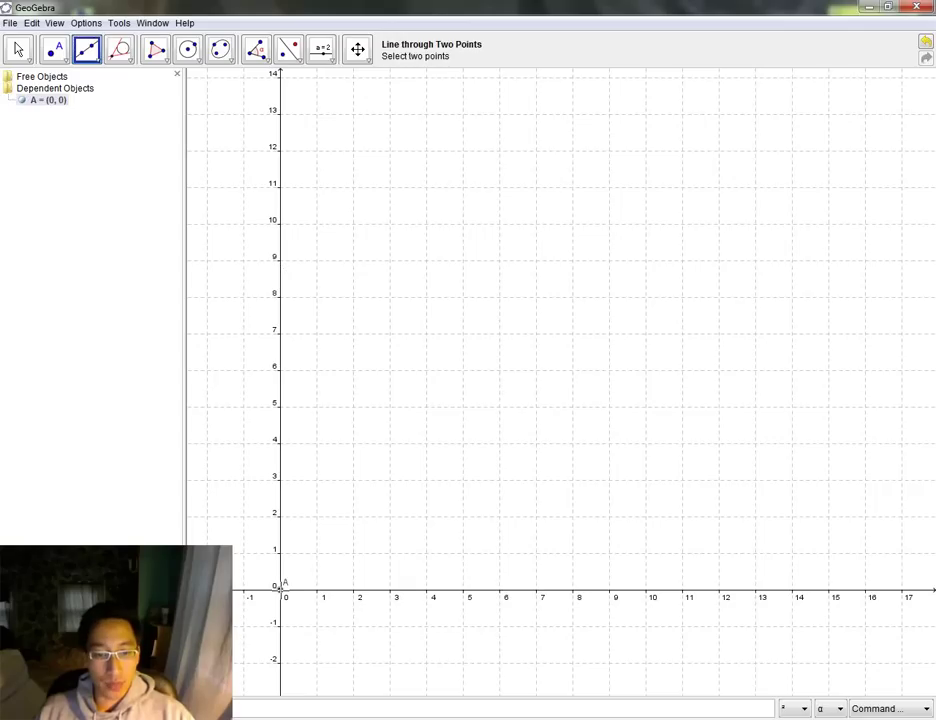
pyautogui.click(281, 296)
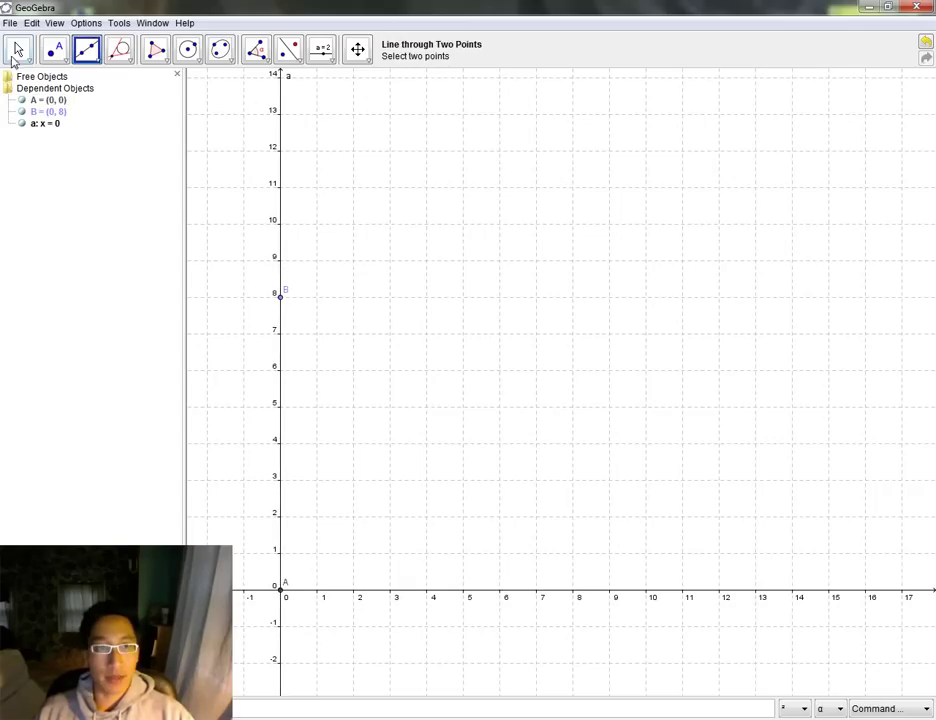
pyautogui.click(15, 52)
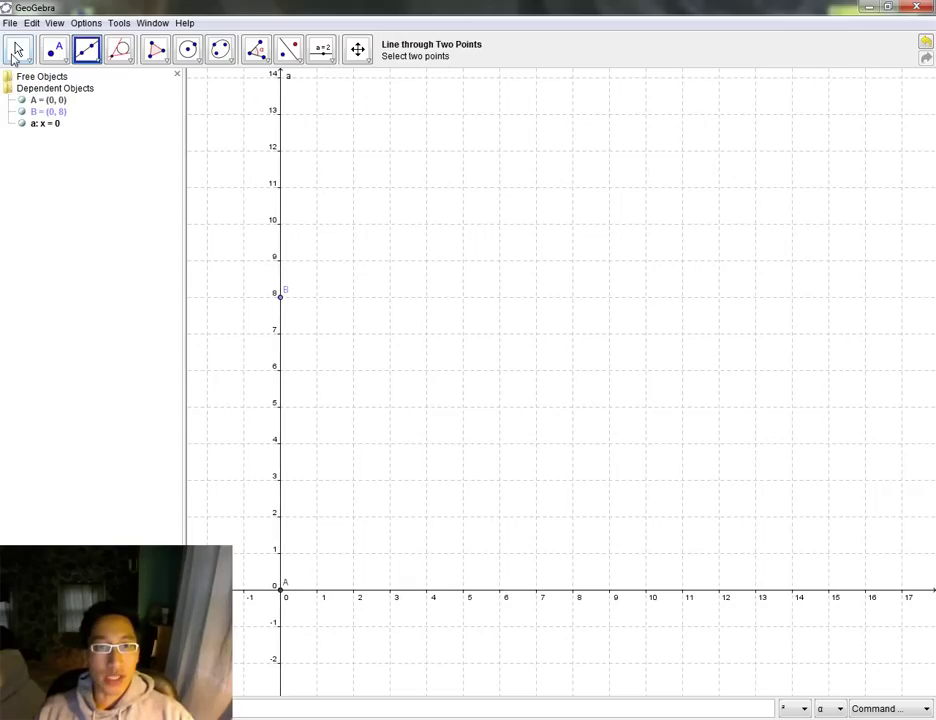
# Rename the vertical line x = 0 to mirror.
pyautogui.rightClick(288, 82)
pyautogui.click(345, 229)
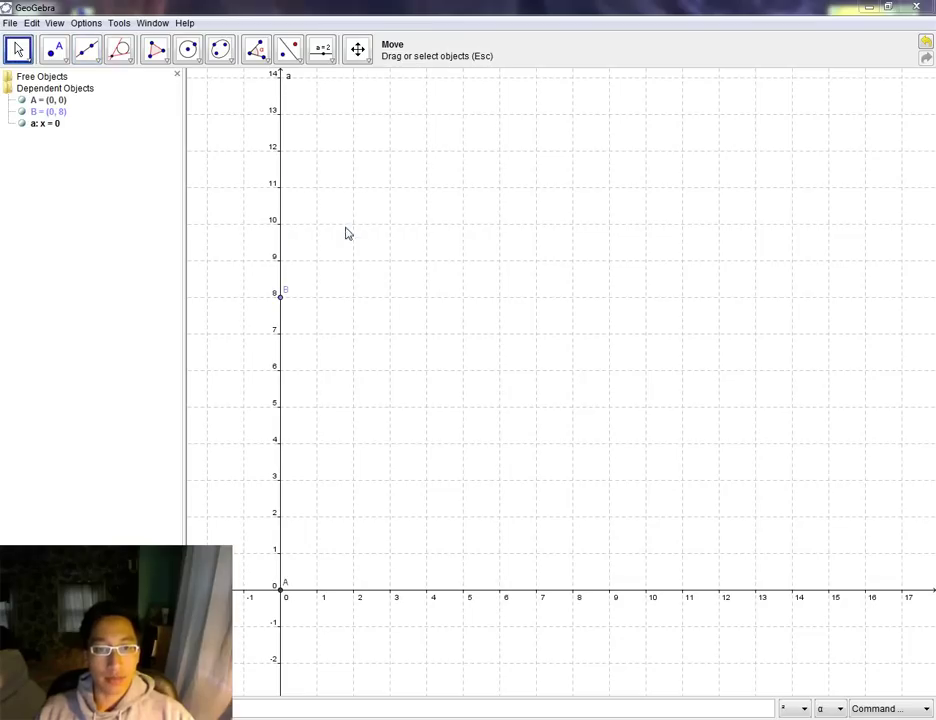
pyautogui.write('mirror')
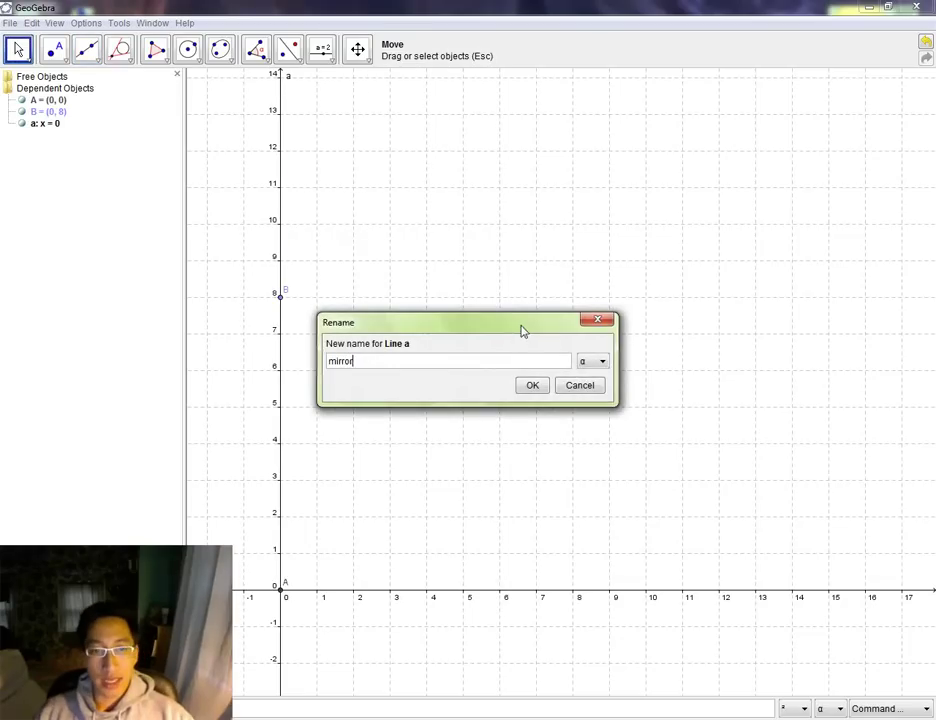
pyautogui.click(533, 386)
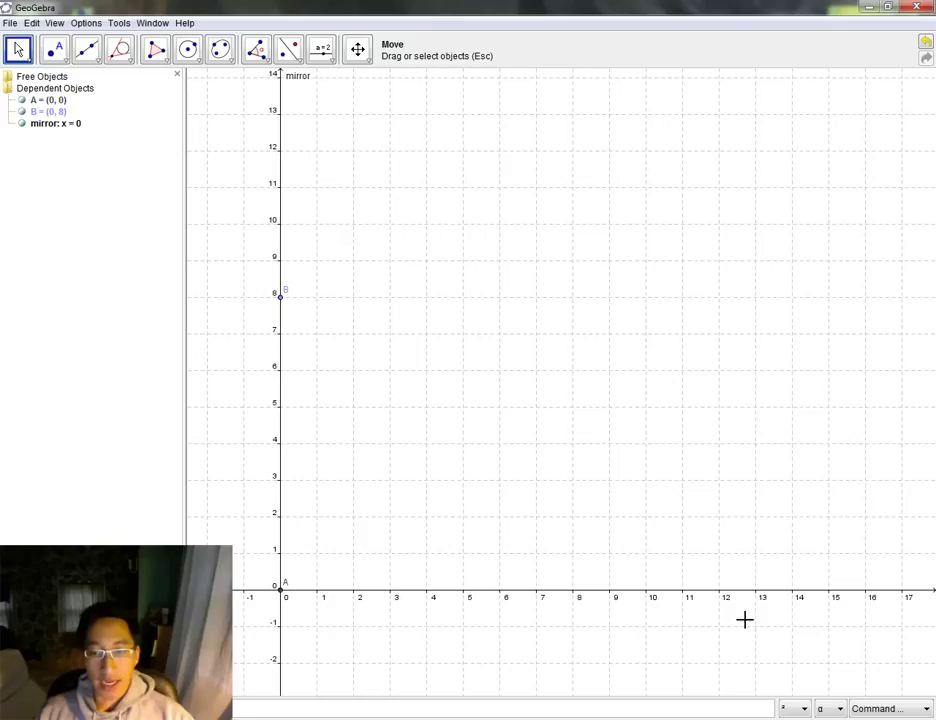
# Hide the coordinate axes and slide point B along the mirror line to (0, 6.34).
pyautogui.rightClick(637, 328)
pyautogui.click(668, 357)
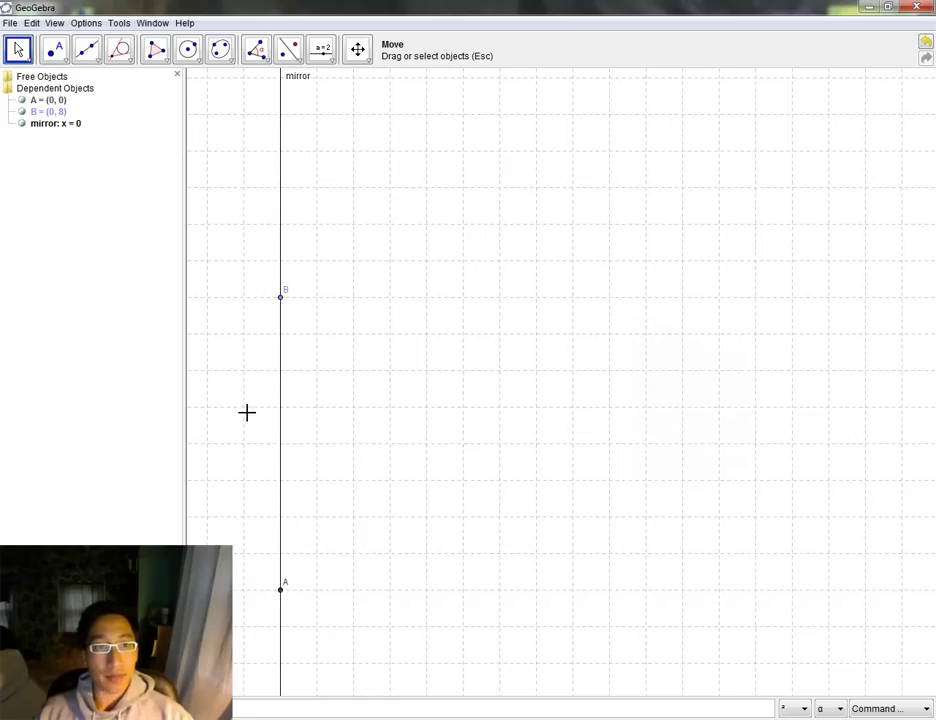
pyautogui.moveTo(280, 298); pyautogui.dragTo(282, 448)
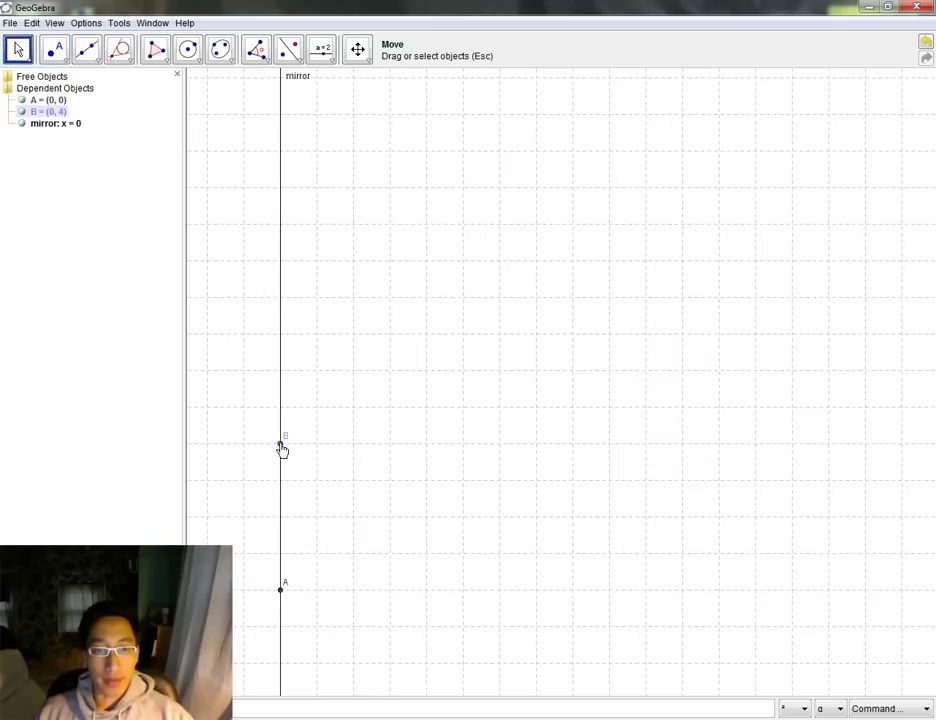
pyautogui.moveTo(275, 291); pyautogui.dragTo(286, 307)
pyautogui.moveTo(275, 444); pyautogui.dragTo(275, 351)
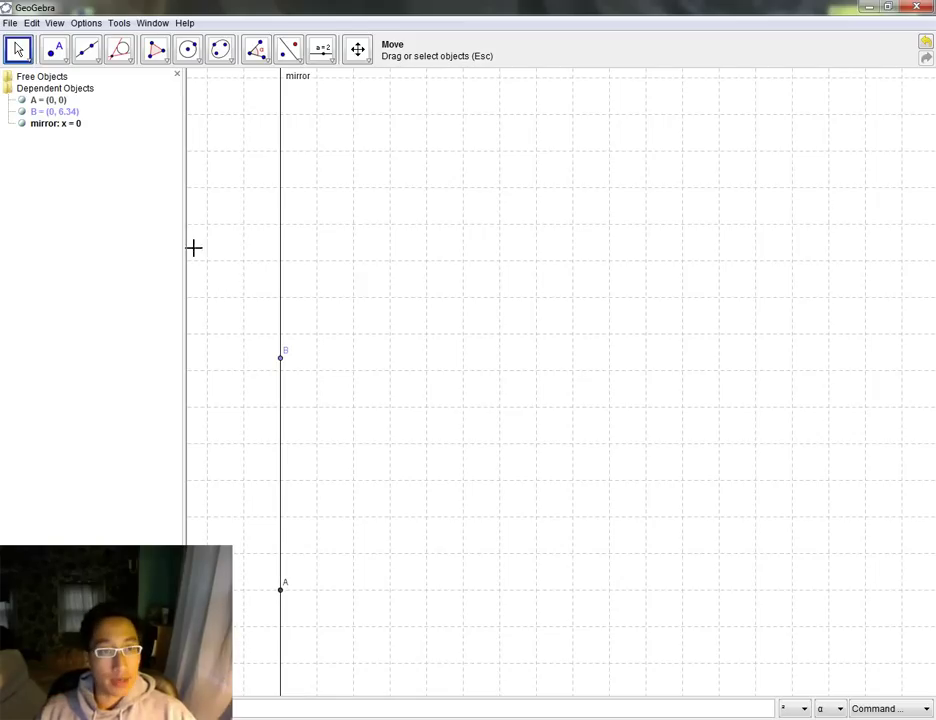
# Draw line a (y = 6.34) perpendicular to mirror through B, and place point C at (4.9, 10.7).
pyautogui.click(123, 60)
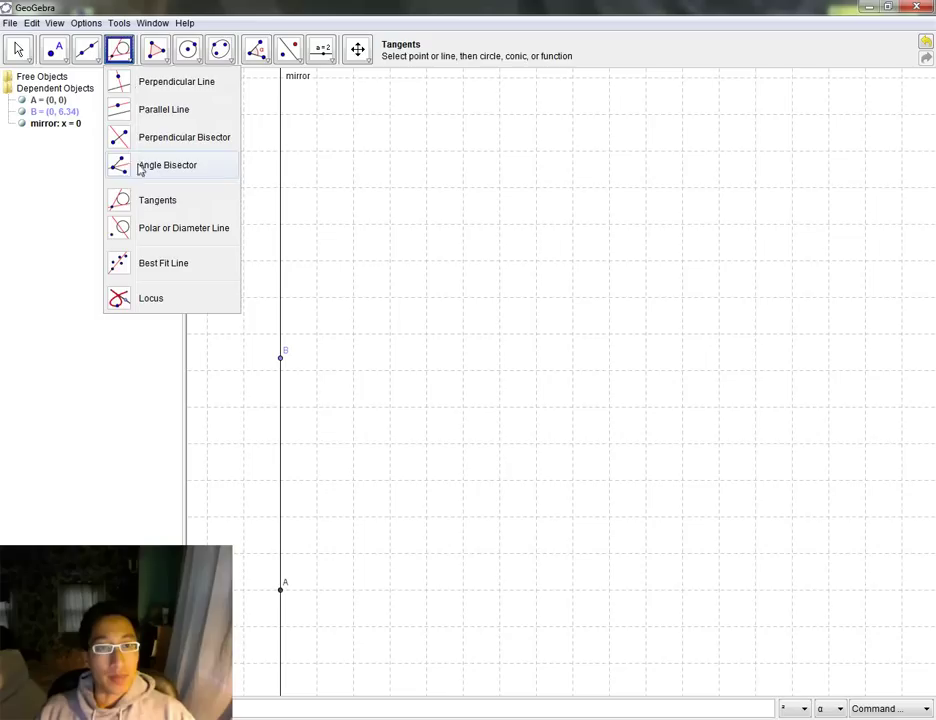
pyautogui.click(150, 83)
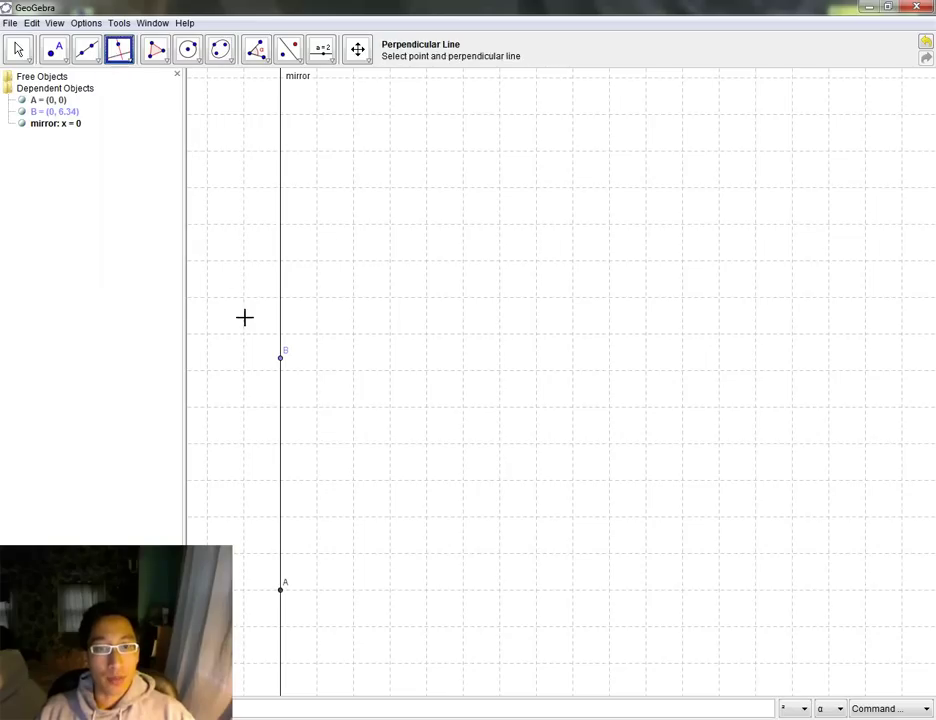
pyautogui.click(279, 357)
pyautogui.click(281, 303)
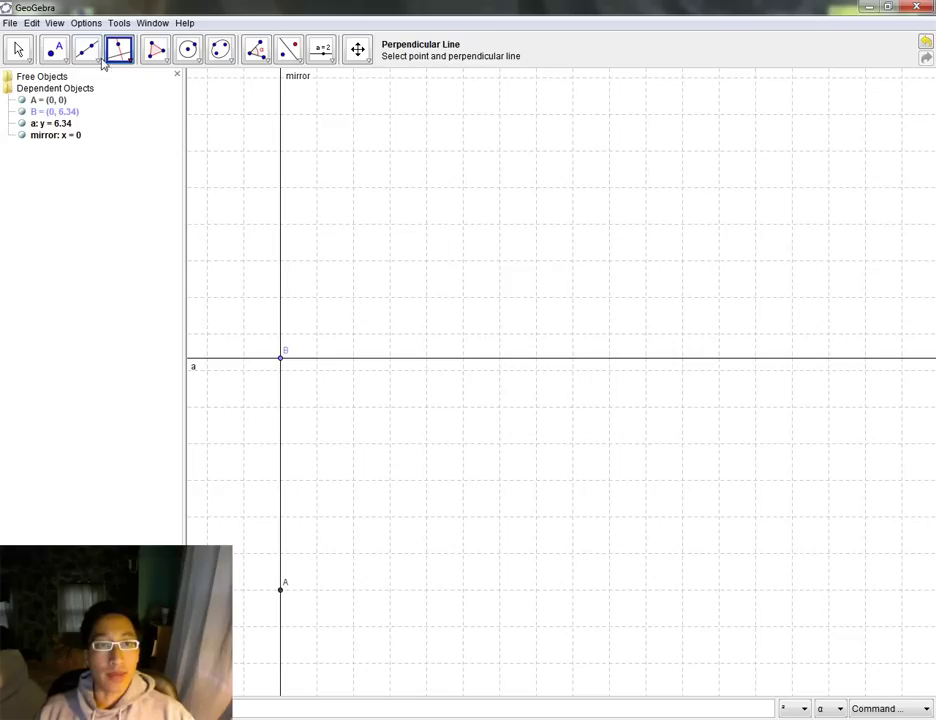
pyautogui.click(56, 55)
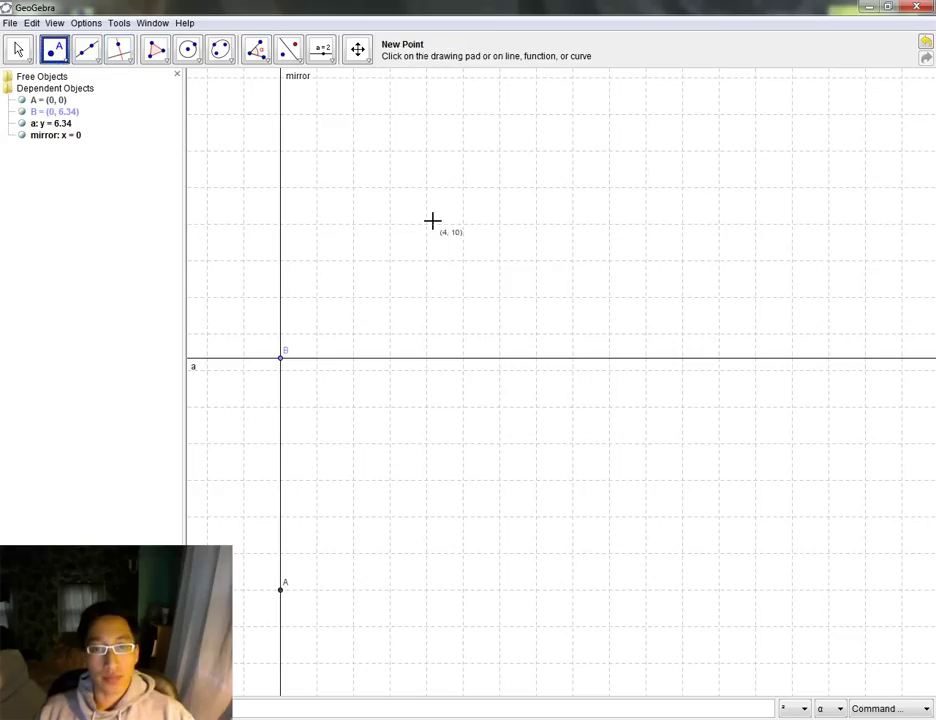
pyautogui.click(459, 199)
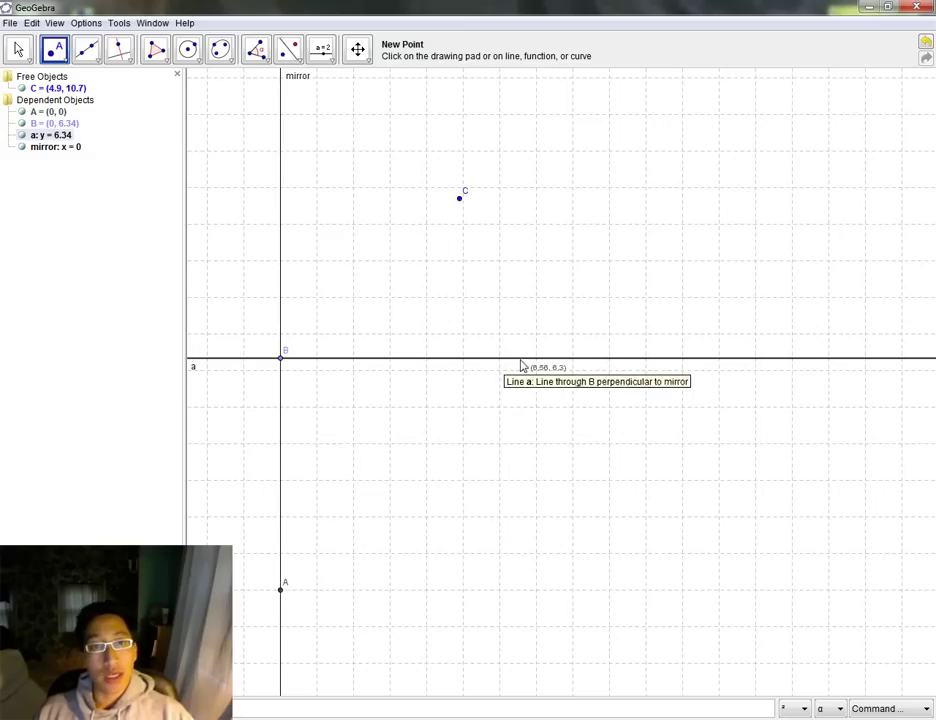
# Reflect C across line a to create C', then drag C to (7.2, 10.22) so C' lands at (7.2, 2.46).
pyautogui.click(293, 55)
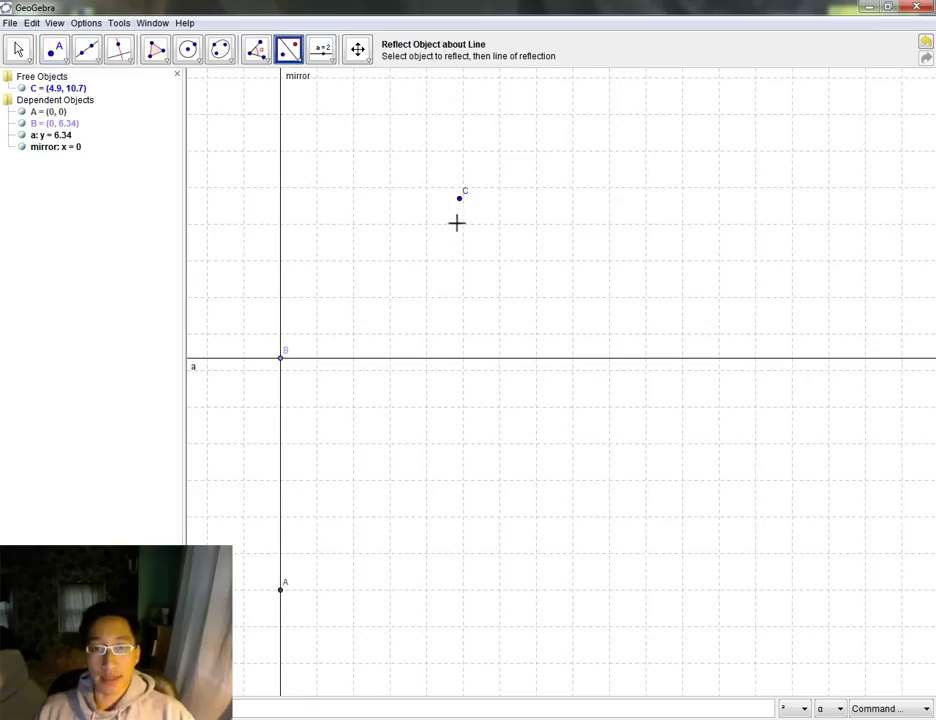
pyautogui.click(460, 359)
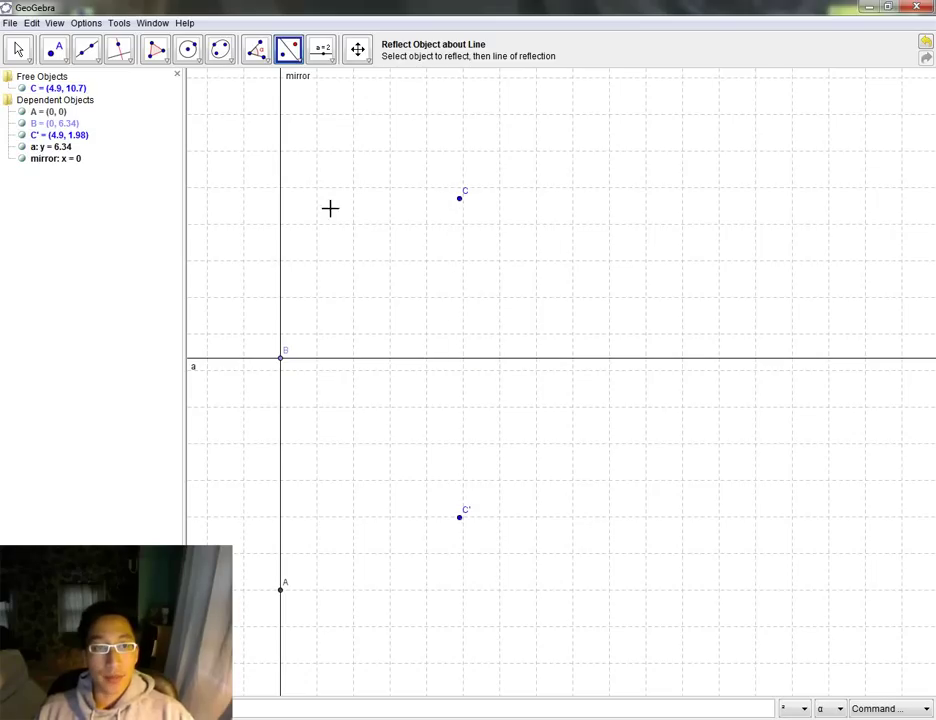
pyautogui.click(12, 50)
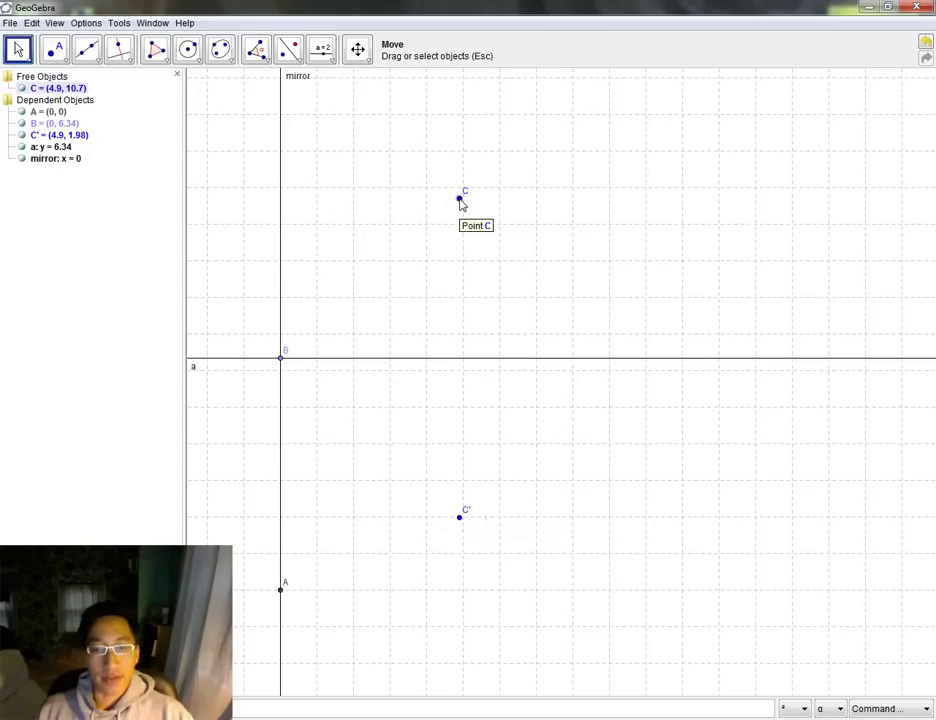
pyautogui.moveTo(461, 200); pyautogui.dragTo(545, 217)
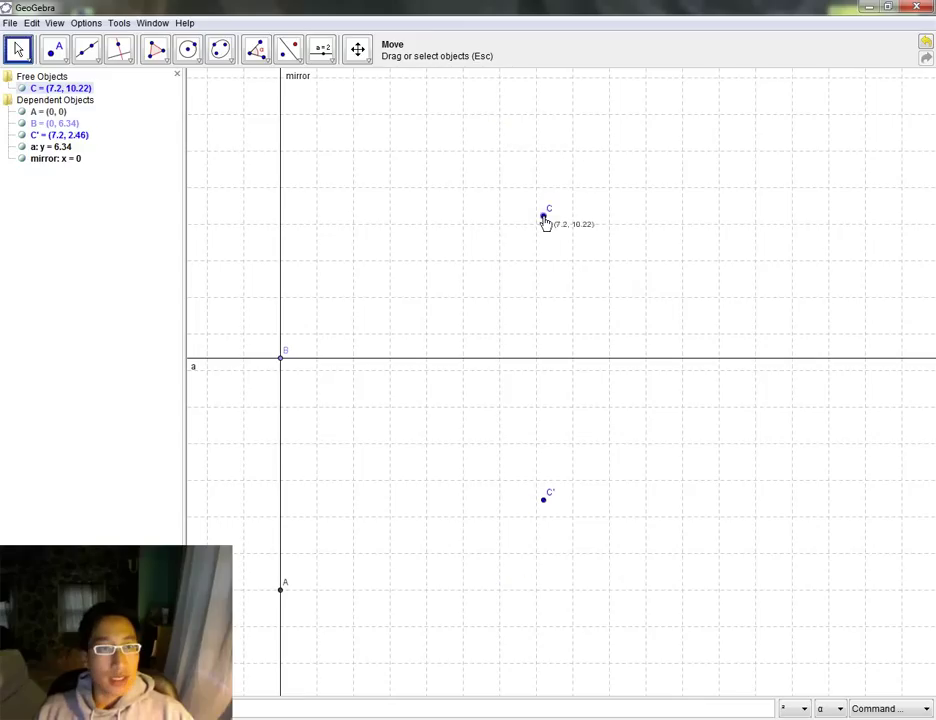
# Draw segment b from point C to point B.
pyautogui.click(97, 62)
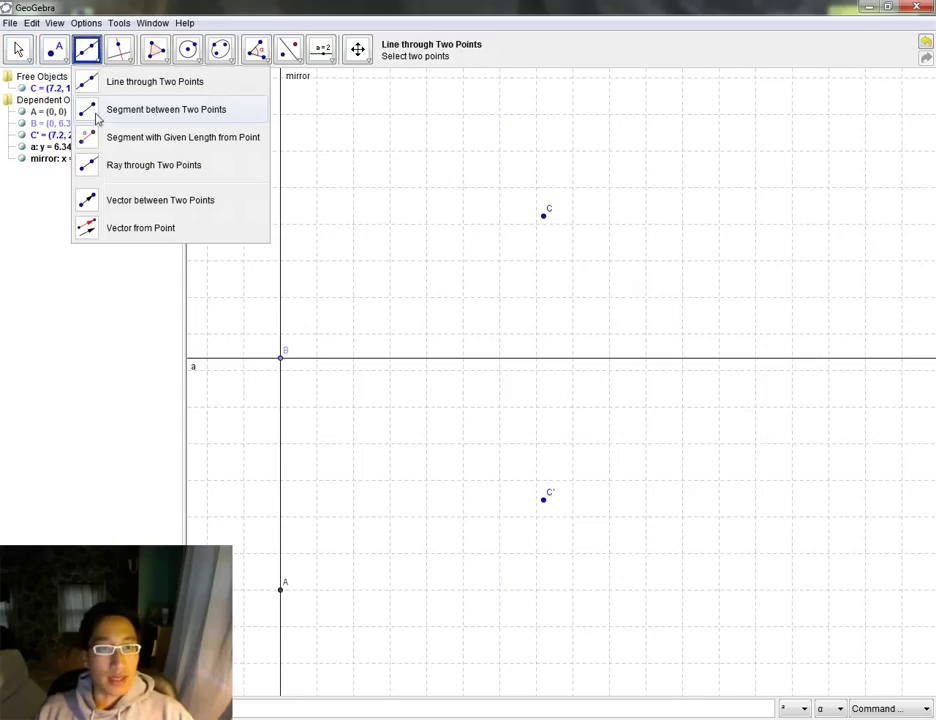
pyautogui.click(94, 110)
pyautogui.click(545, 216)
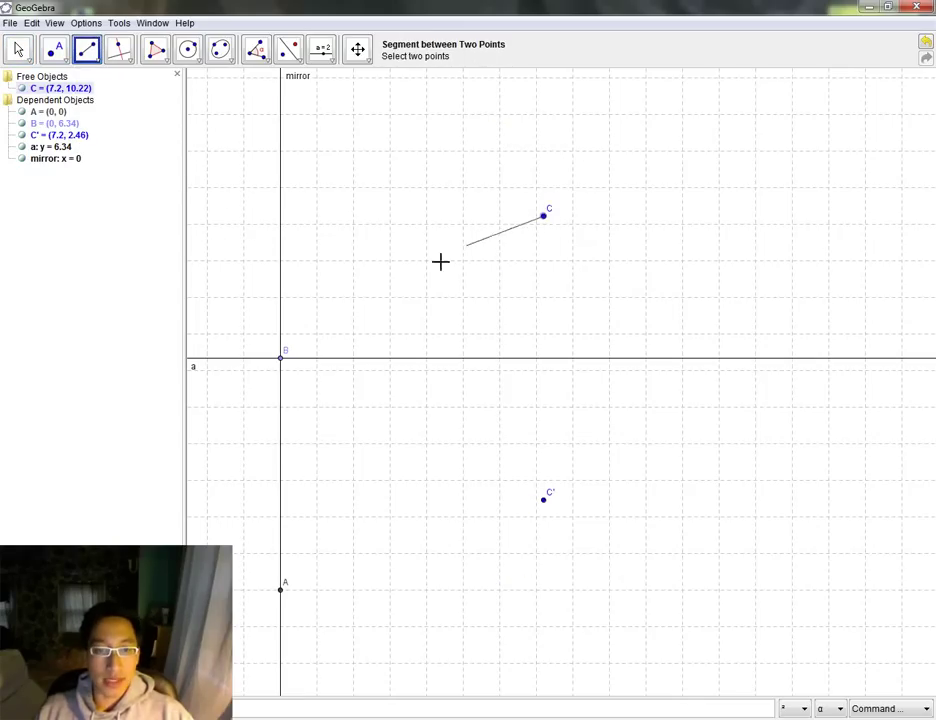
pyautogui.click(281, 356)
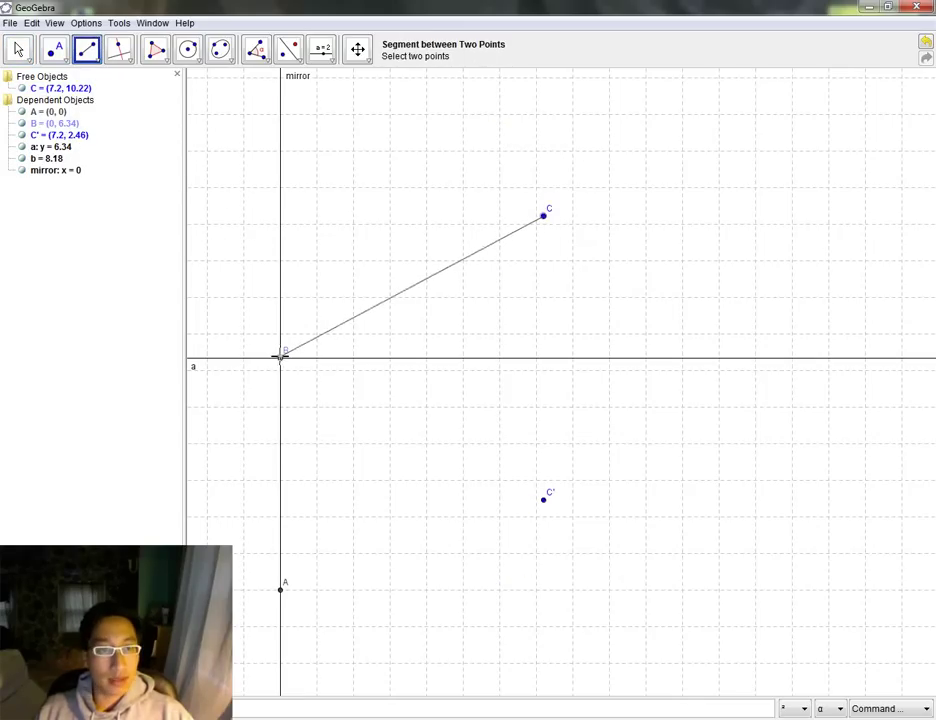
# Draw ray c starting at B and passing through C'.
pyautogui.click(98, 64)
pyautogui.click(94, 171)
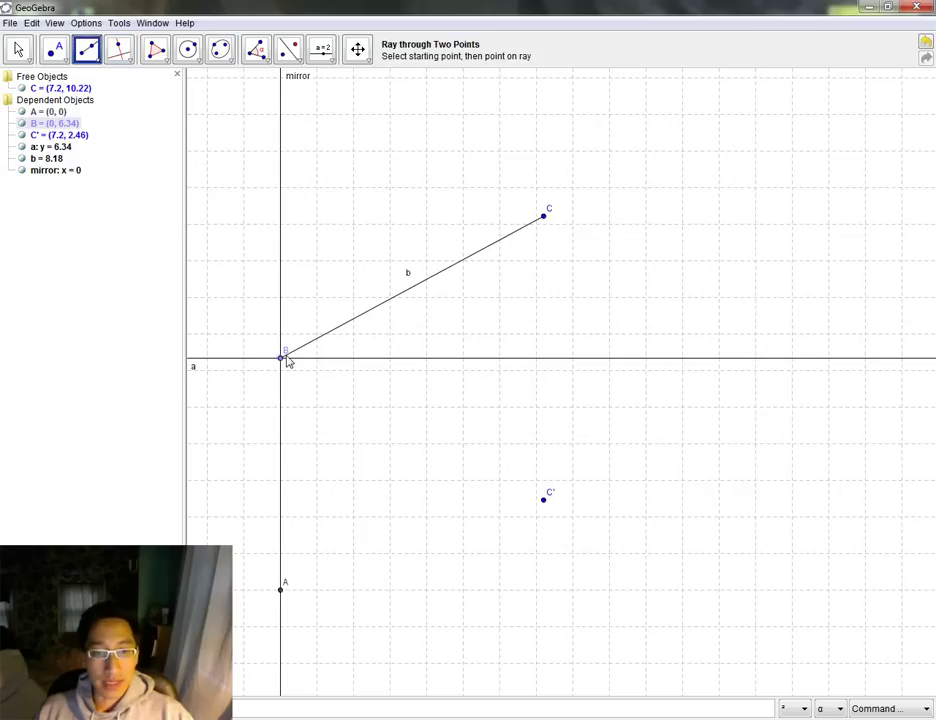
pyautogui.click(282, 360)
pyautogui.click(544, 499)
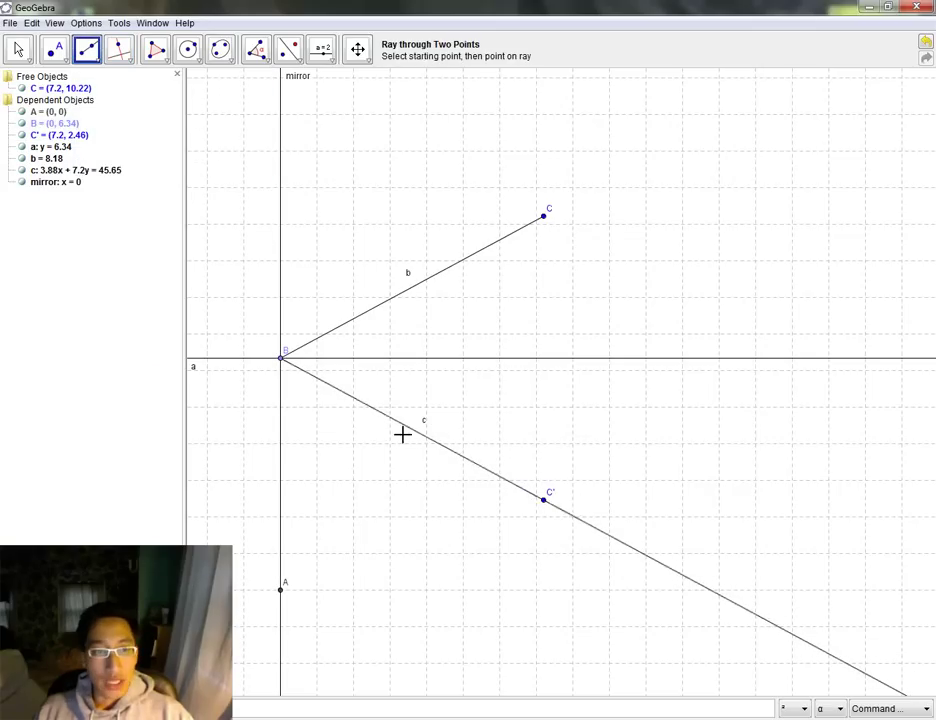
# Drag point C and then point B to test that the construction updates.
pyautogui.click(14, 47)
pyautogui.click(545, 217)
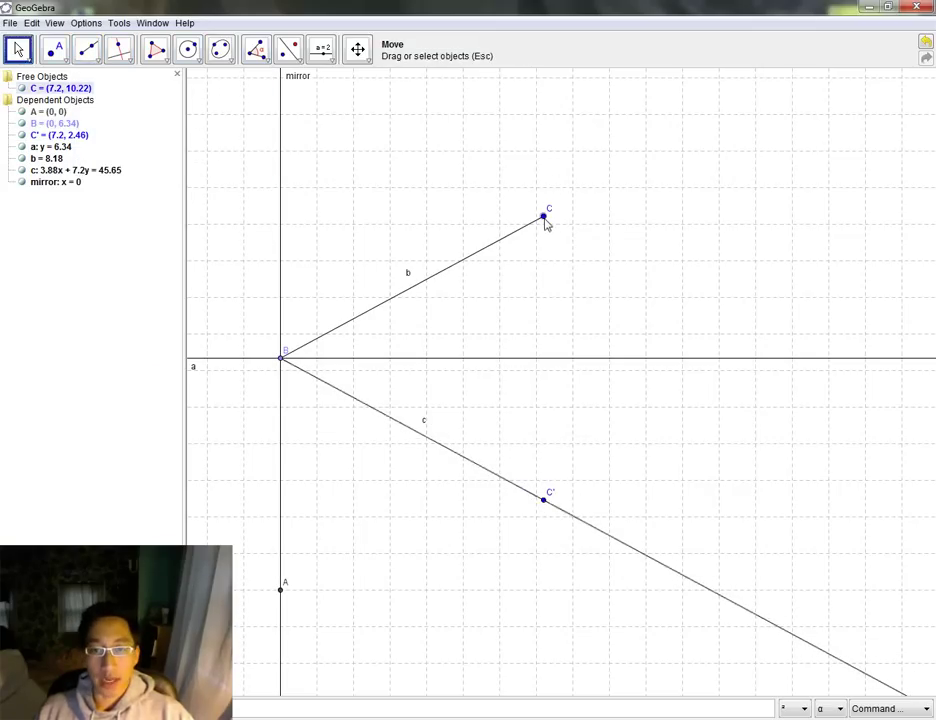
pyautogui.moveTo(546, 222); pyautogui.dragTo(614, 144)
pyautogui.moveTo(281, 358)
pyautogui.mouseDown()
pyautogui.moveTo(297, 215)
pyautogui.moveTo(305, 420)
pyautogui.moveTo(302, 235)
pyautogui.moveTo(290, 445)
pyautogui.moveTo(307, 217)
pyautogui.moveTo(318, 364)
pyautogui.moveTo(311, 244)
pyautogui.moveTo(305, 364)
pyautogui.moveTo(292, 355)
pyautogui.mouseUp()
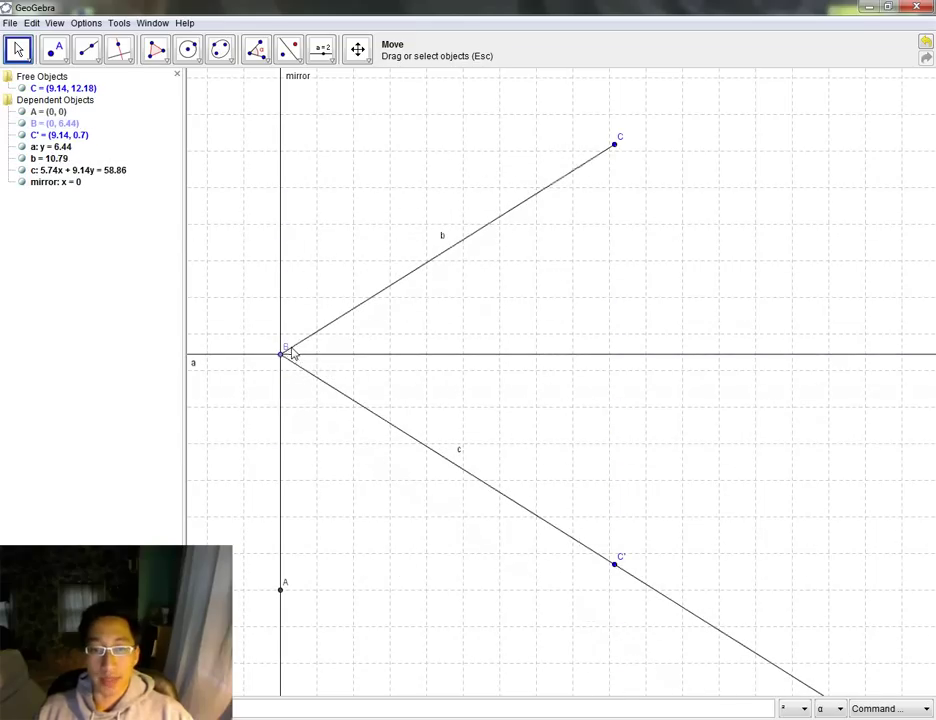
# Hide line a and move point C to (8.76, 11.42).
pyautogui.rightClick(418, 358)
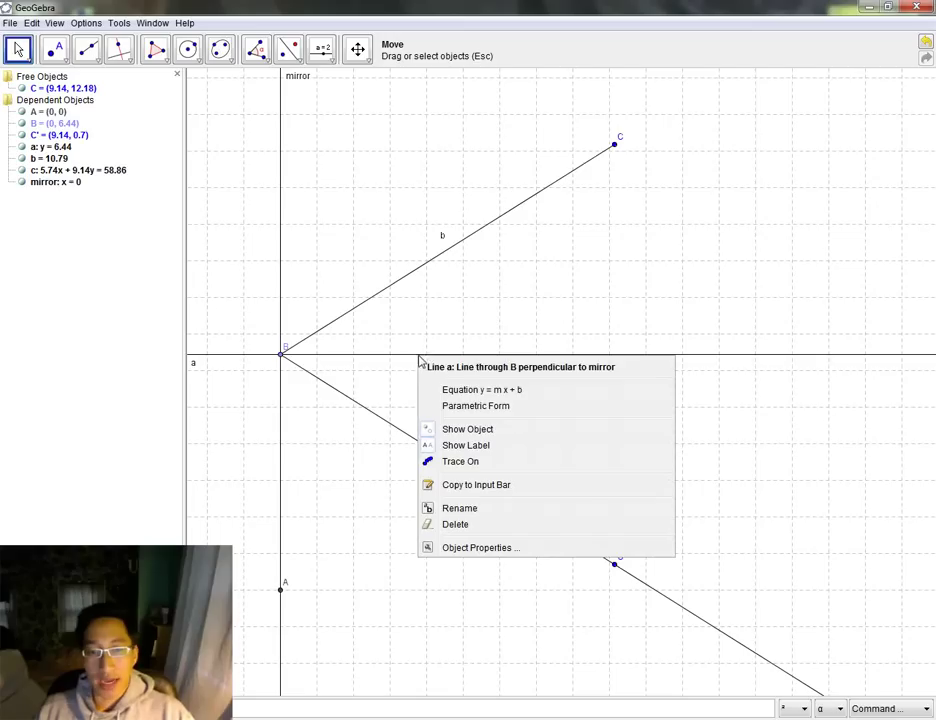
pyautogui.click(490, 430)
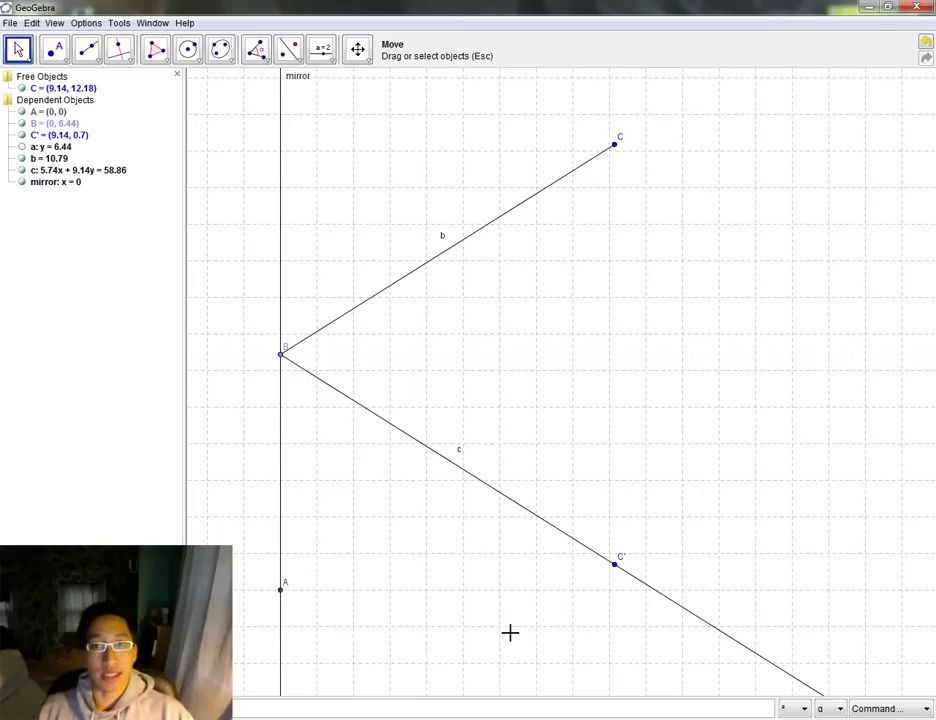
pyautogui.moveTo(617, 147); pyautogui.dragTo(603, 178)
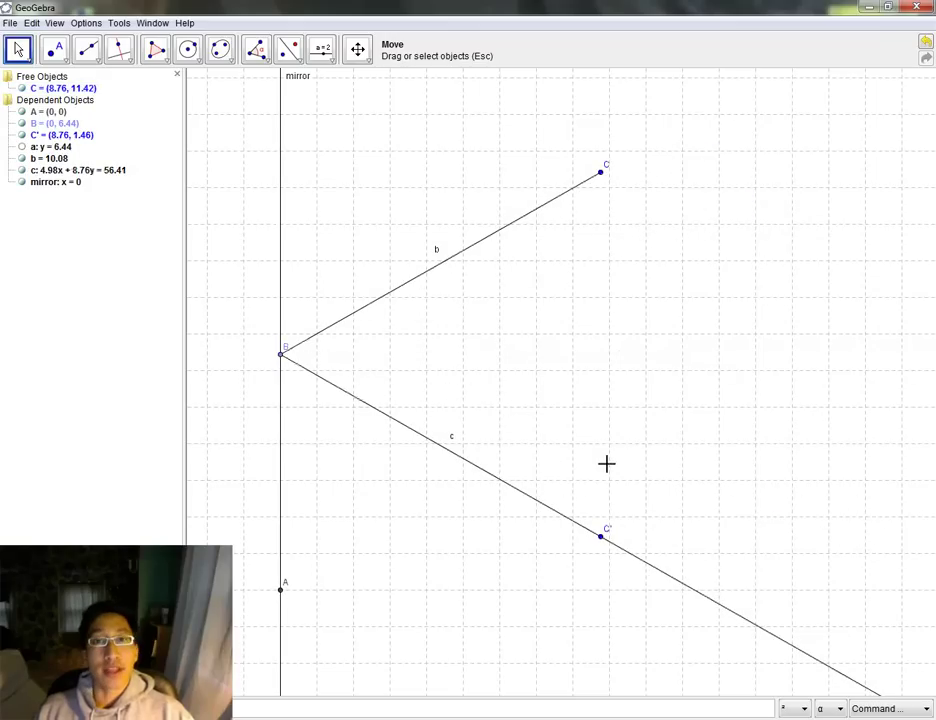